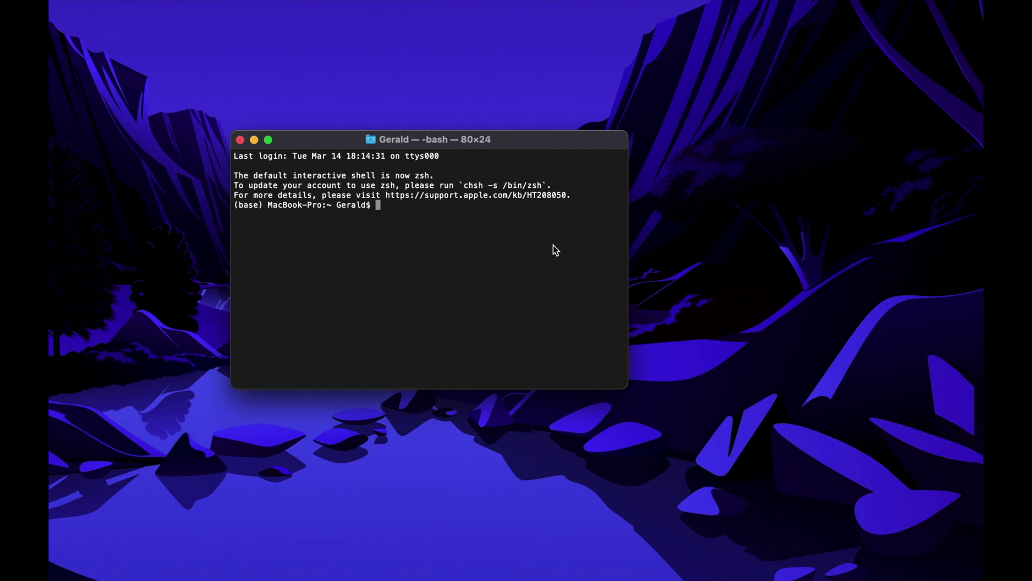
Enlarge the Terminal window to 131×34, increase the text size and move the window higher
{"action": "left_click_drag", "start_coordinate": [627, 387], "coordinate": [874, 483]}
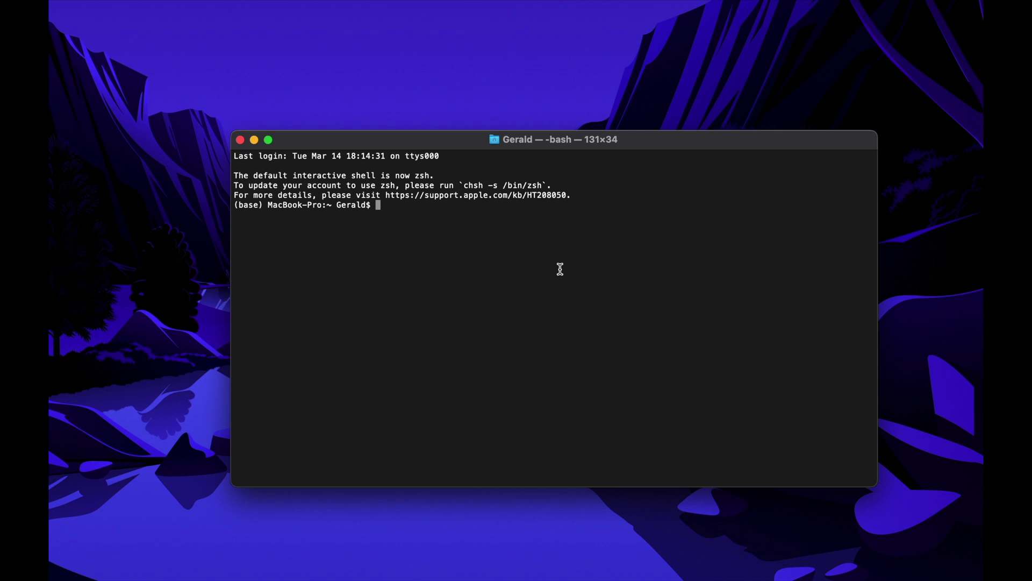
{"action": "key", "text": "super+equal"}
{"action": "key", "text": "super+equal"}
{"action": "key", "text": "super+equal"}
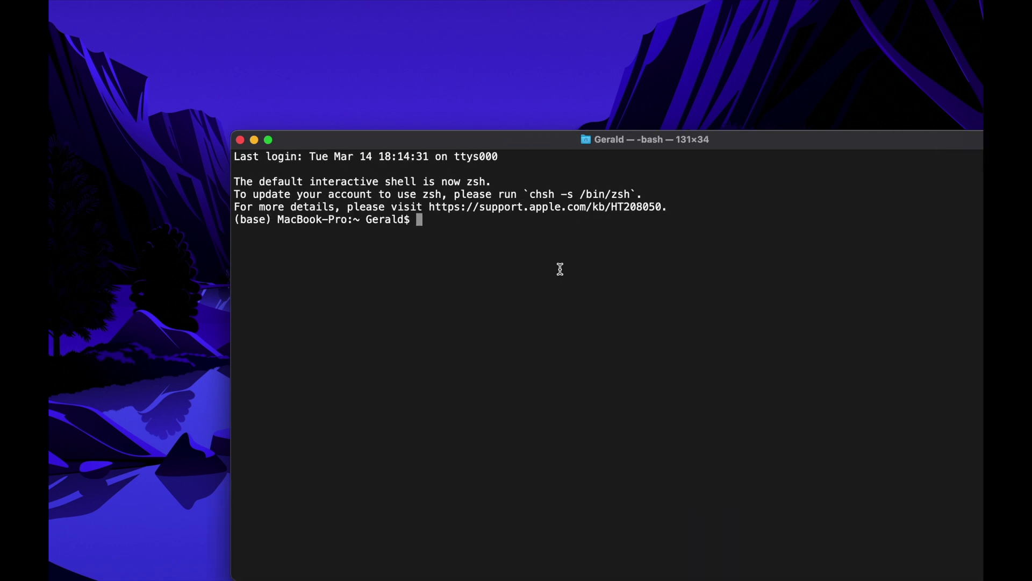
{"action": "left_click_drag", "start_coordinate": [544, 141], "coordinate": [447, 53]}
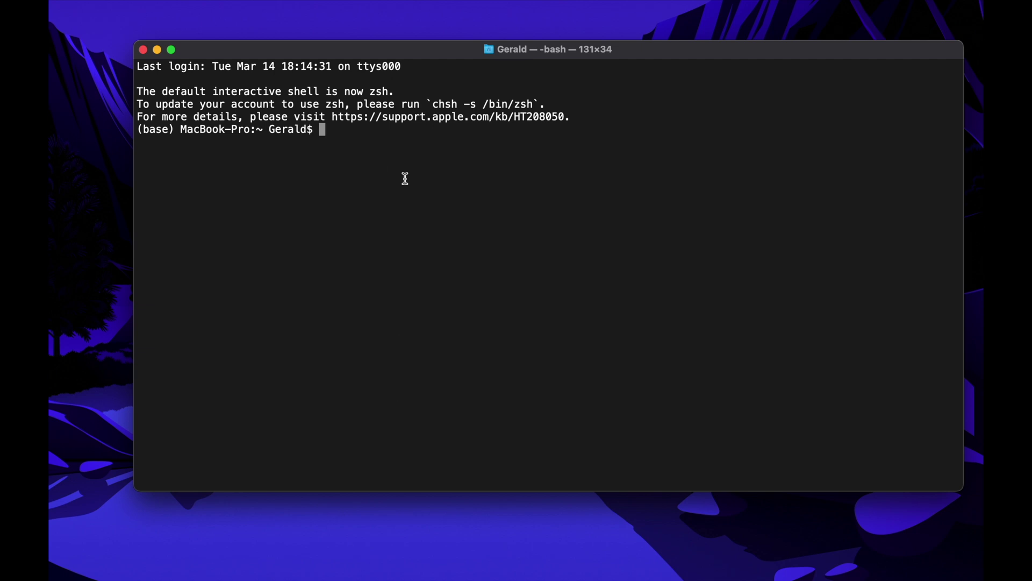
Run the Homebrew install script, enter the sudo password and confirm until installation succeeds
{"action": "type", "text": "/bin/bash -c \"$(curl -fsSL https://raw.githubusercontent.com/Homebrew/install/HEAD/install.sh)\""}
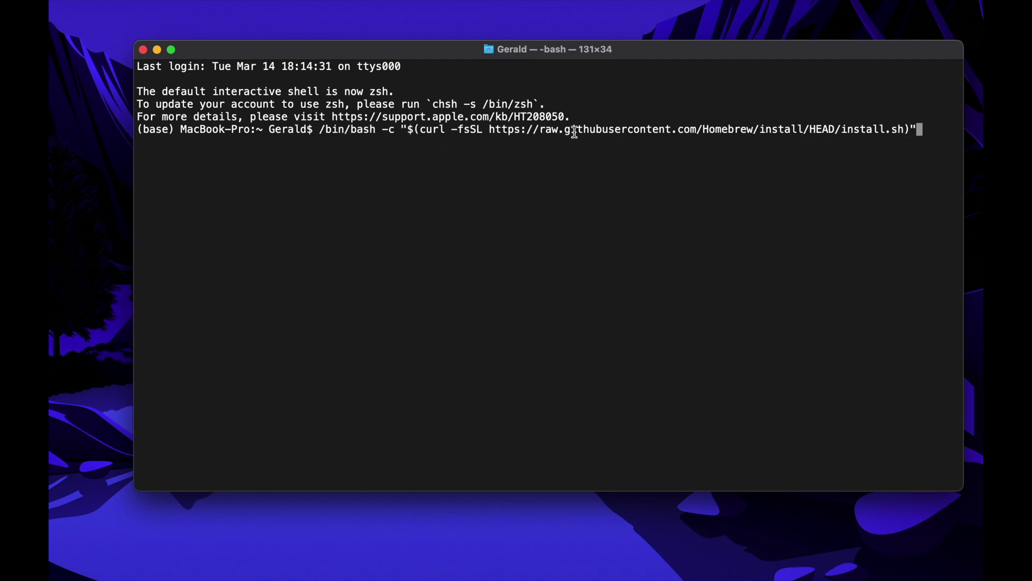
{"action": "key", "text": "Return"}
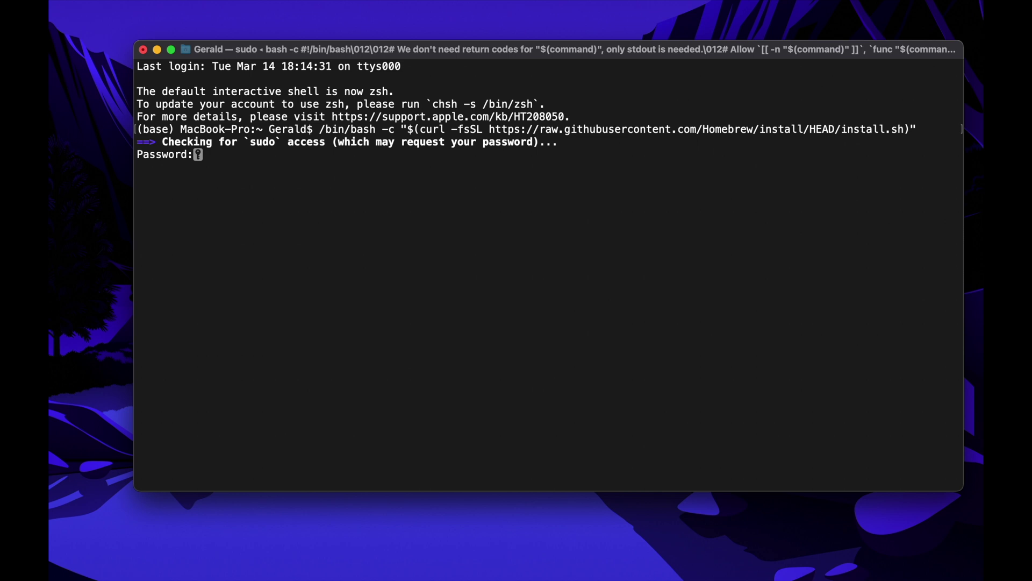
{"action": "key", "text": "Return"}
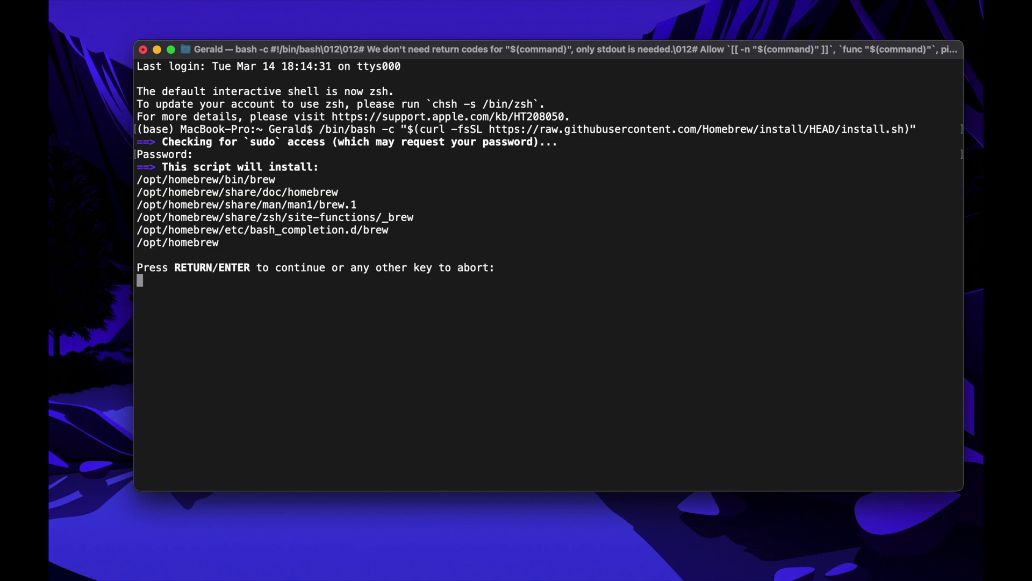
{"action": "key", "text": "Return"}
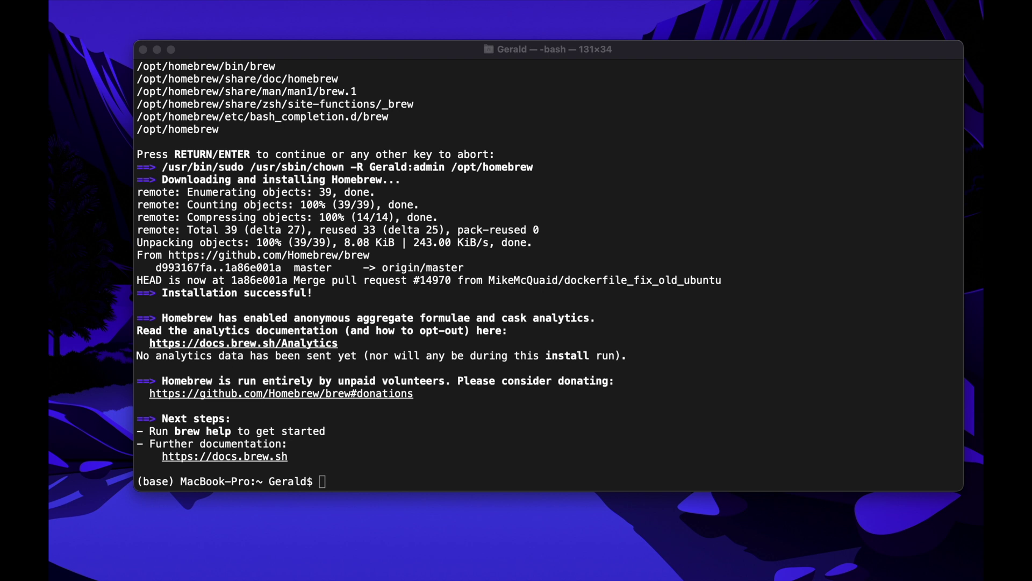
{"action": "left_click", "coordinate": [440, 480]}
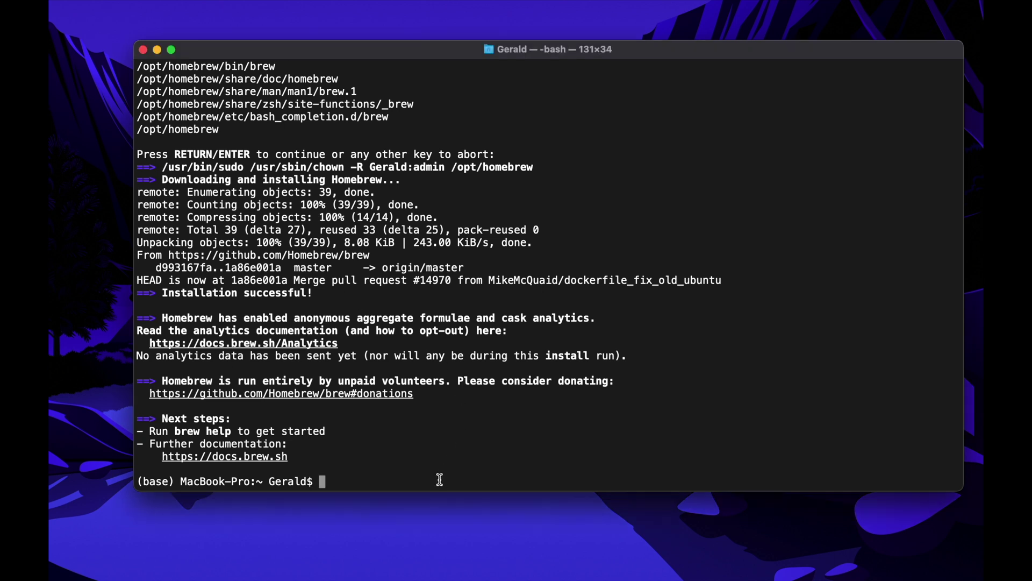
{"action": "scroll", "coordinate": [436, 385], "scroll_direction": "down", "scroll_amount": 1}
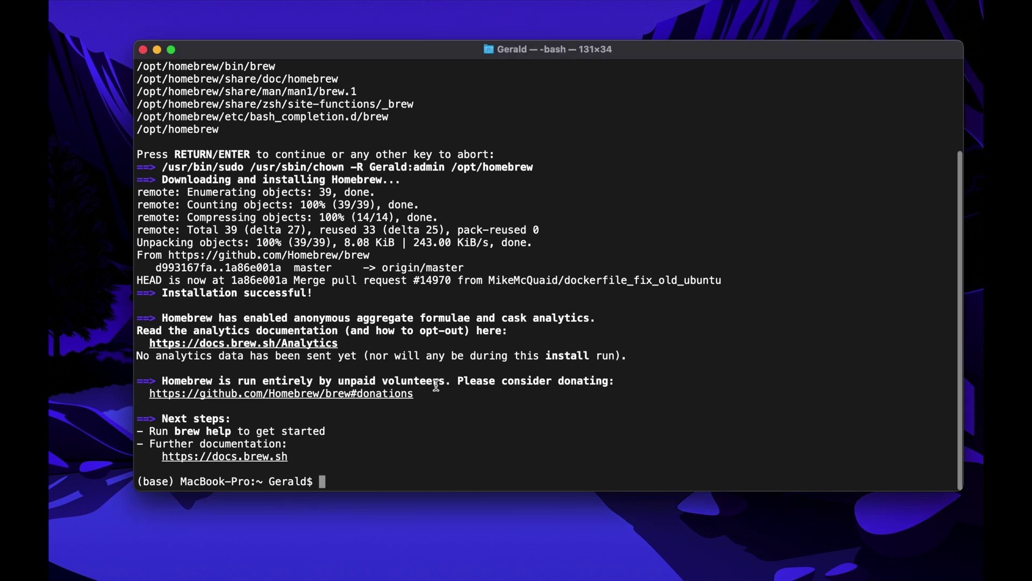
{"action": "key", "text": "super+v"}
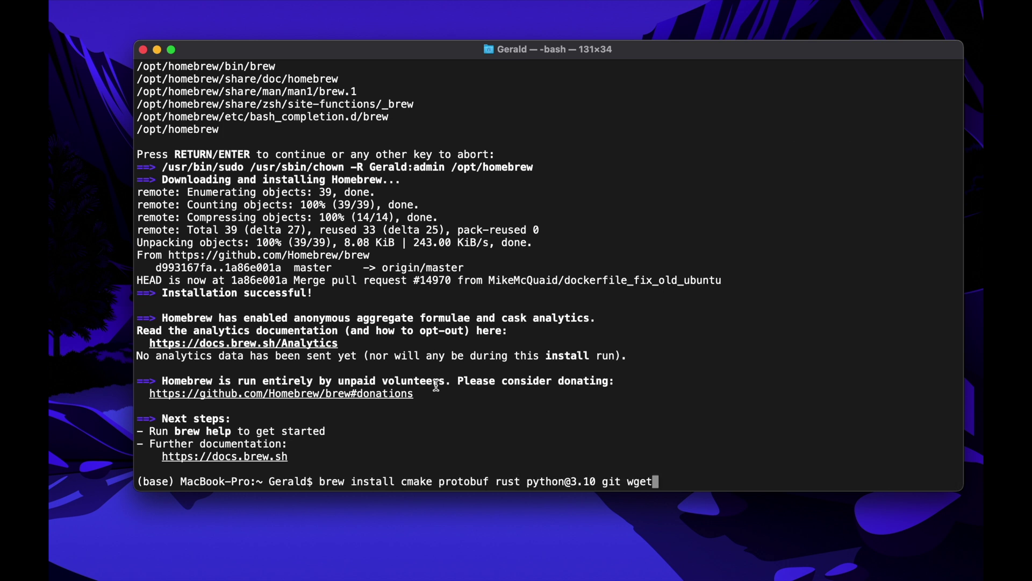
{"action": "key", "text": "Return"}
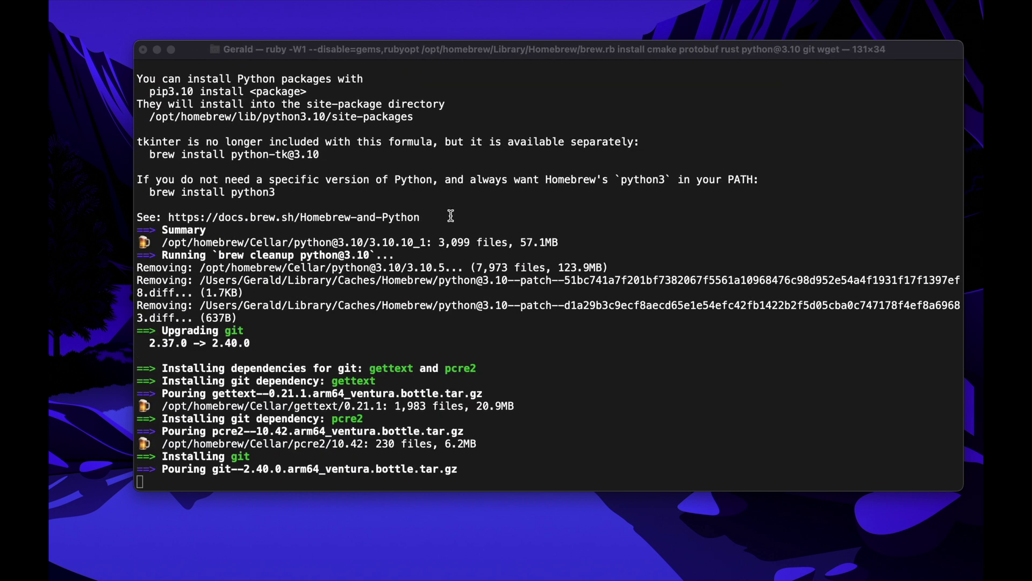
{"action": "left_click", "coordinate": [401, 478]}
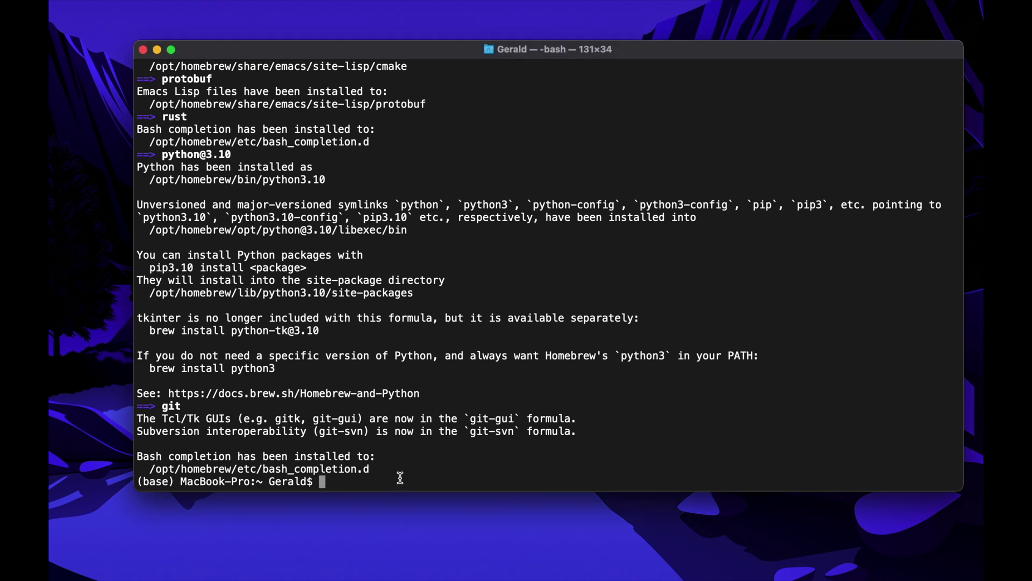
Run the git clone of stable-diffusion-webui from GitHub, receiving all 17106 objects
{"action": "type", "text": "git clone https://github.com/AUTOMATIC1111/stable-diffusion-webui"}
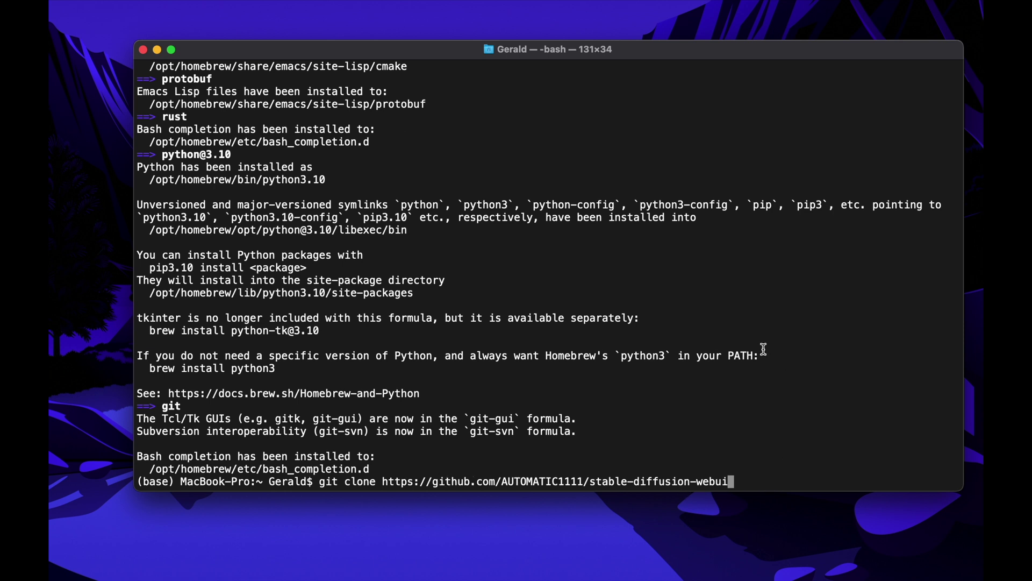
{"action": "key", "text": "Return"}
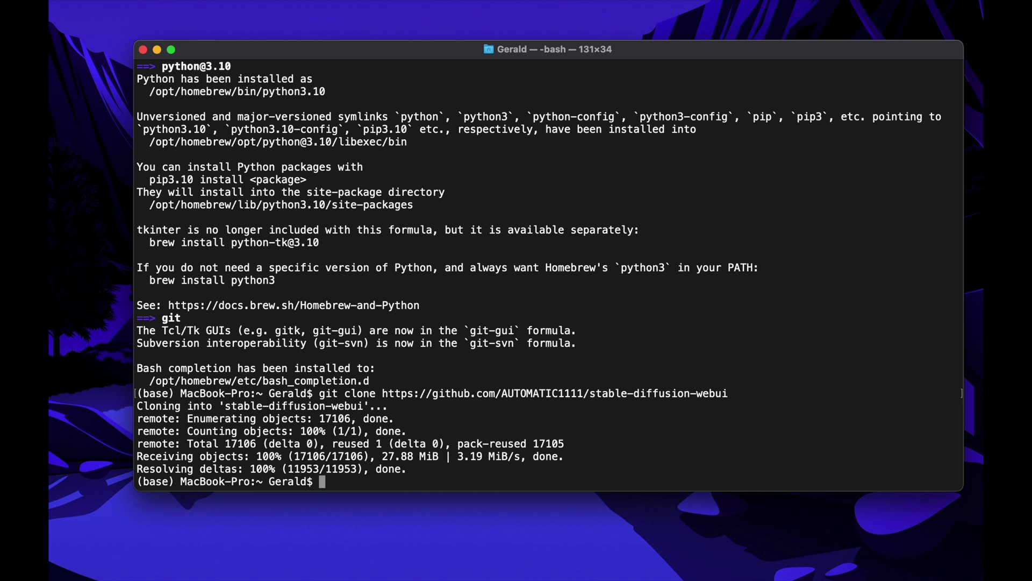
Clear the Terminal and open the home folder in Finder with 'open .'
{"action": "type", "text": "clear"}
{"action": "key", "text": "Return"}
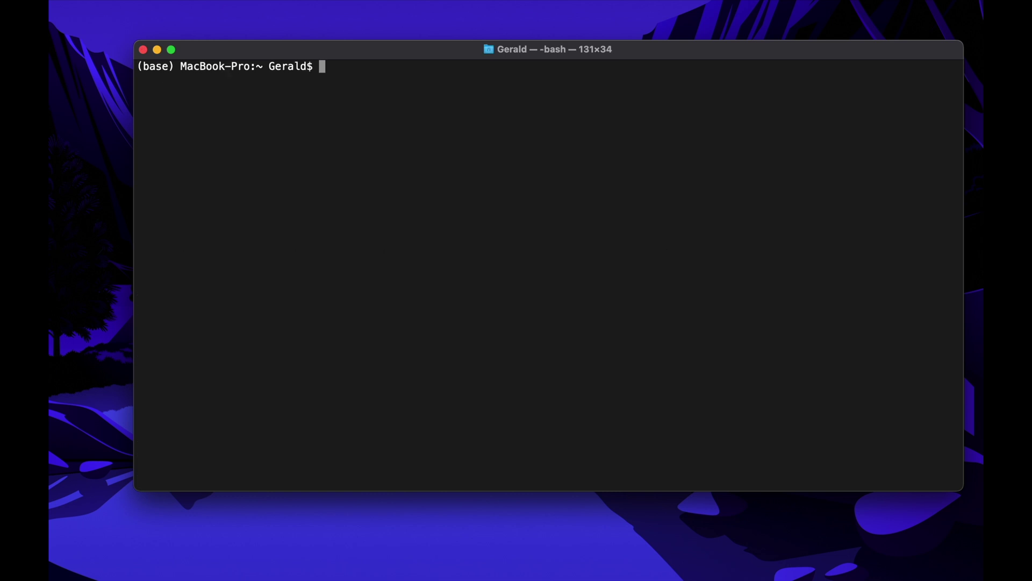
{"action": "type", "text": "open ."}
{"action": "key", "text": "Return"}
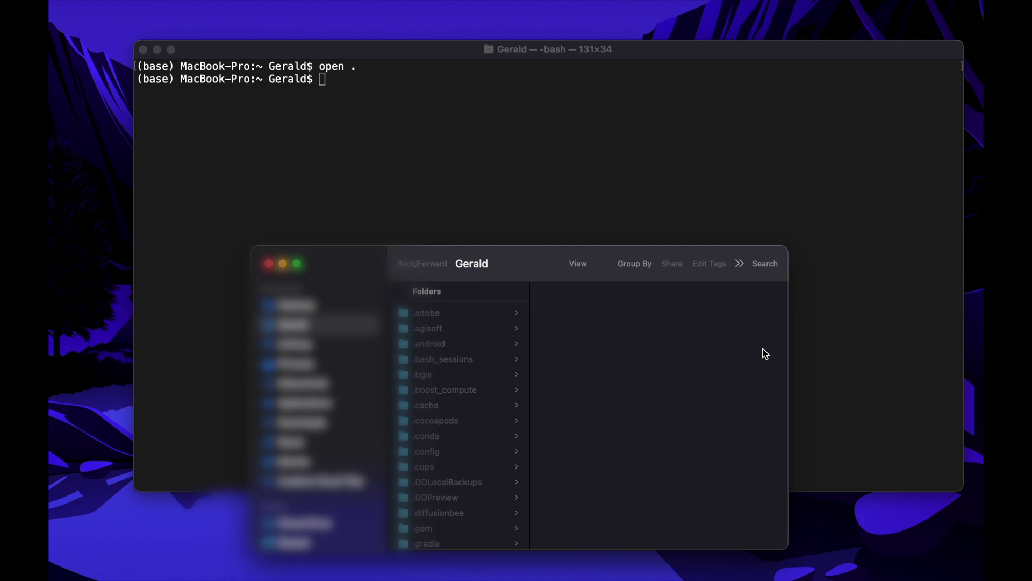
Scroll Finder's folder list and open the stable-diffusion-webui folder
{"action": "left_click_drag", "start_coordinate": [566, 257], "coordinate": [560, 210]}
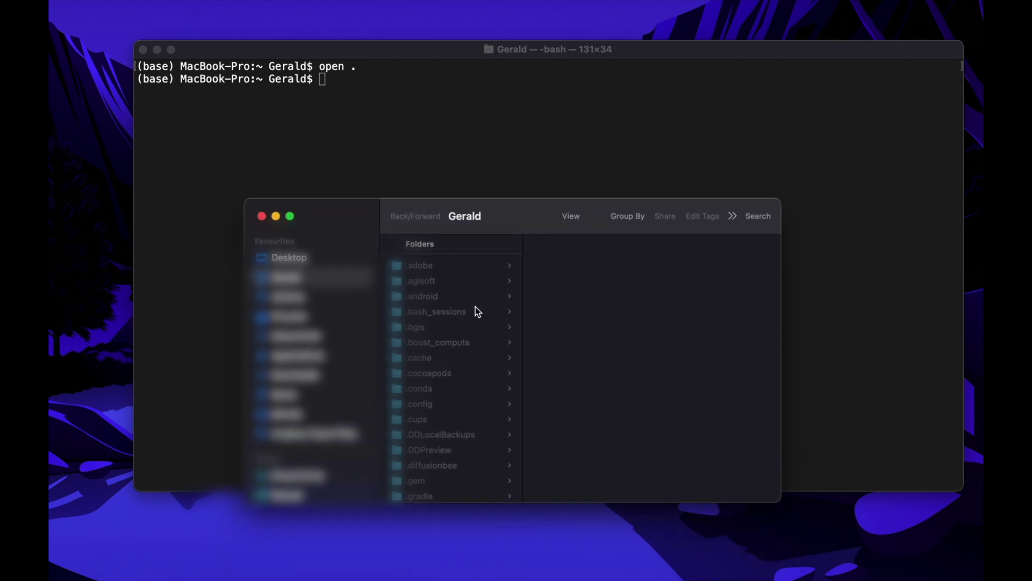
{"action": "scroll", "coordinate": [446, 340], "scroll_direction": "down", "scroll_amount": 10}
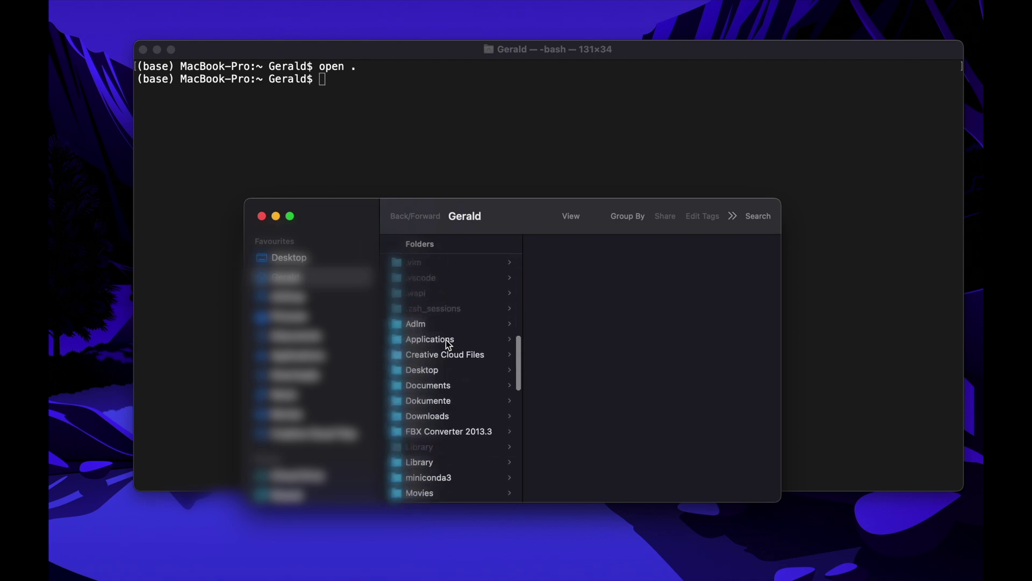
{"action": "scroll", "coordinate": [446, 344], "scroll_direction": "down", "scroll_amount": 12}
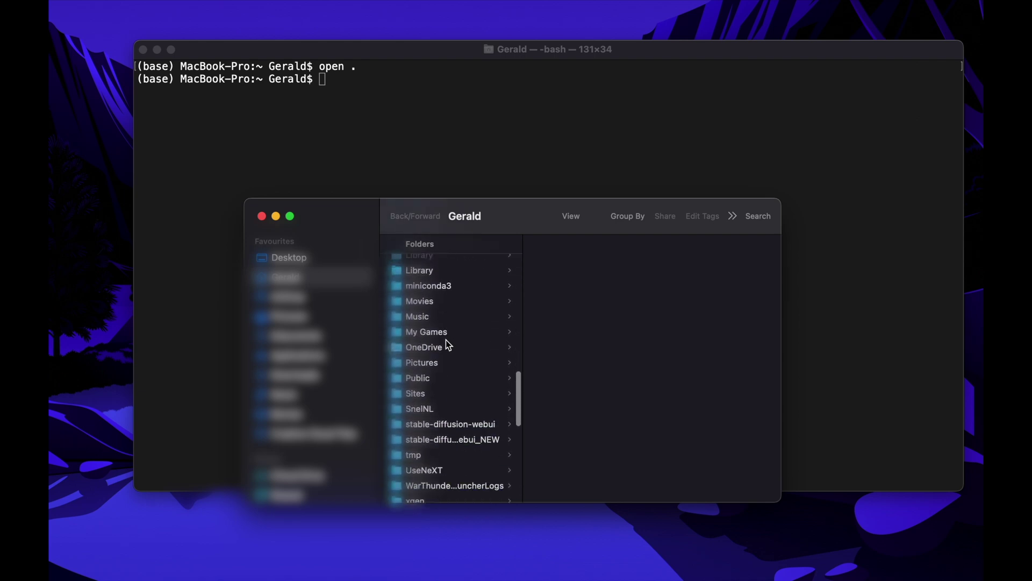
{"action": "left_click", "coordinate": [442, 394]}
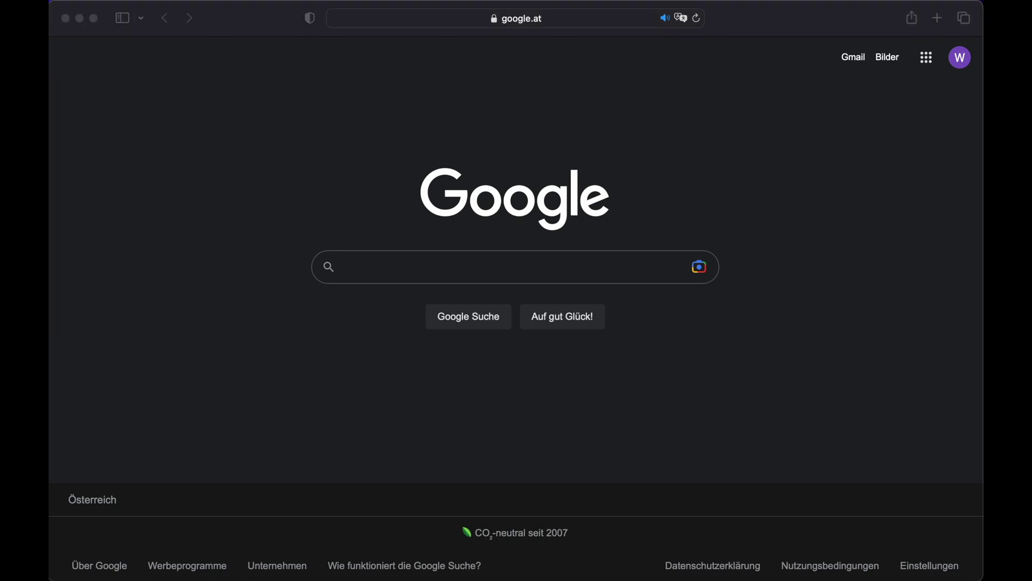
Load the Hugging Face download link for v1-5-pruned-emaonly.ckpt in Safari's address bar
{"action": "left_click", "coordinate": [548, 18]}
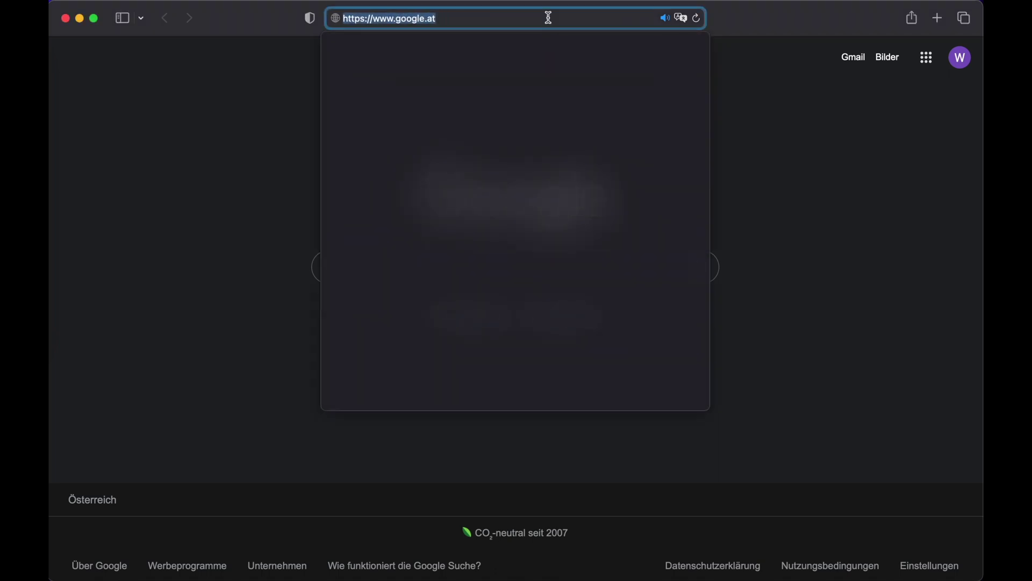
{"action": "type", "text": "https://huggingface.co/runwayml/stable-diffusion-v1-5/resolve/main/v1-5-pruned-emaonly.ckpt"}
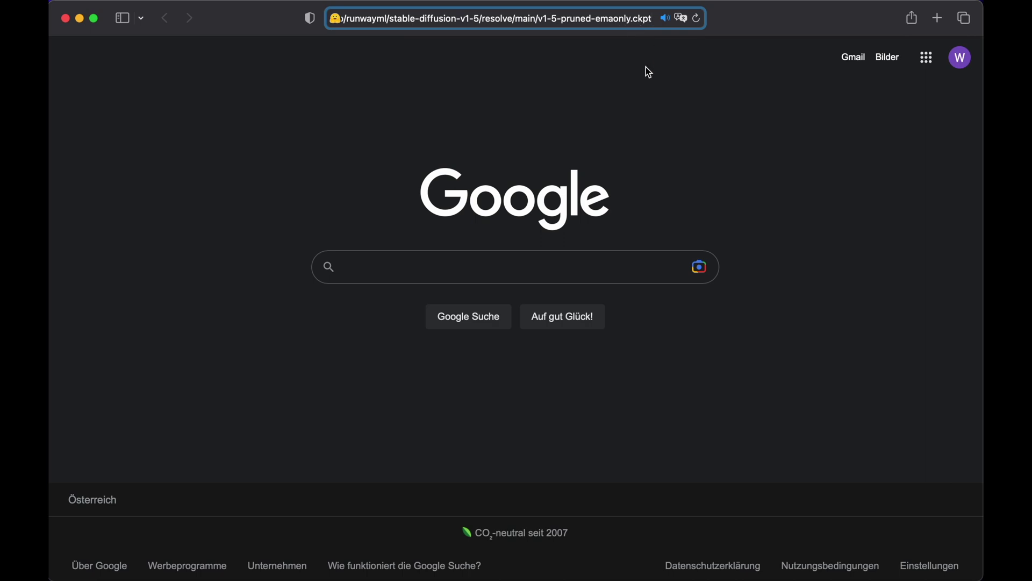
{"action": "key", "text": "Return"}
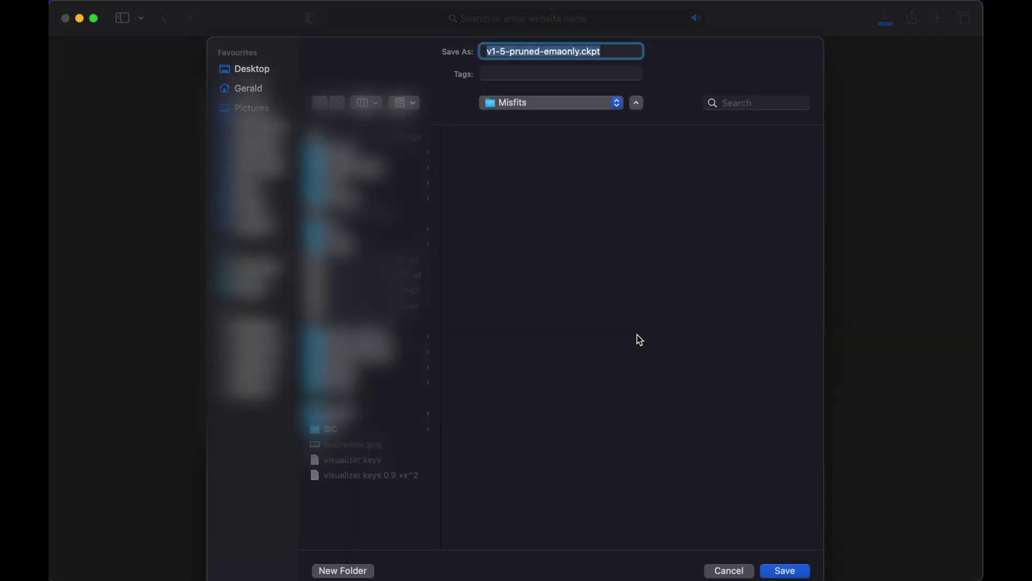
Save the checkpoint into home > stable-diffusion-webui > models > Stable-diffusion
{"action": "left_click", "coordinate": [255, 89]}
{"action": "scroll", "coordinate": [358, 455], "scroll_direction": "down", "scroll_amount": 3}
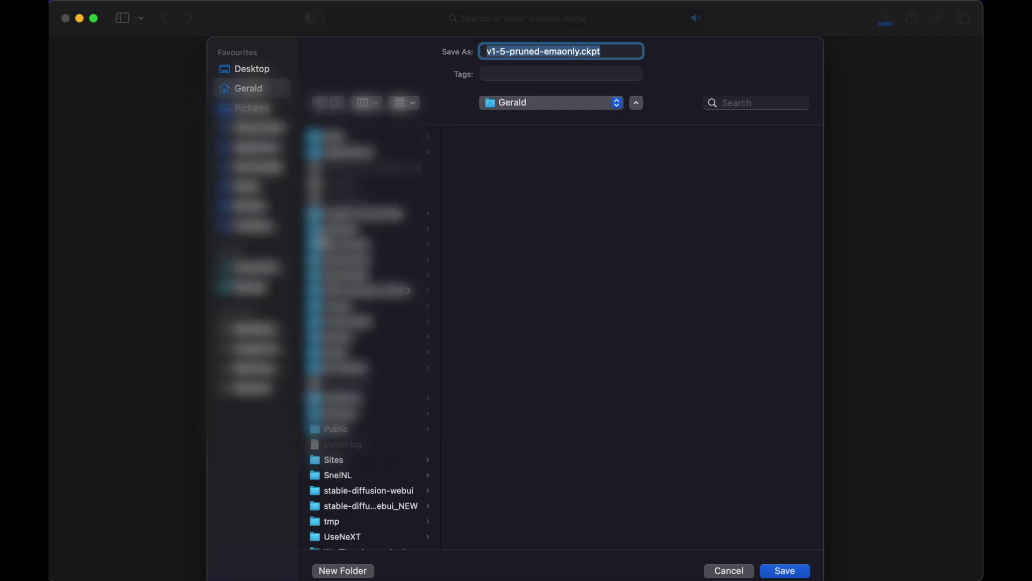
{"action": "left_click", "coordinate": [353, 459]}
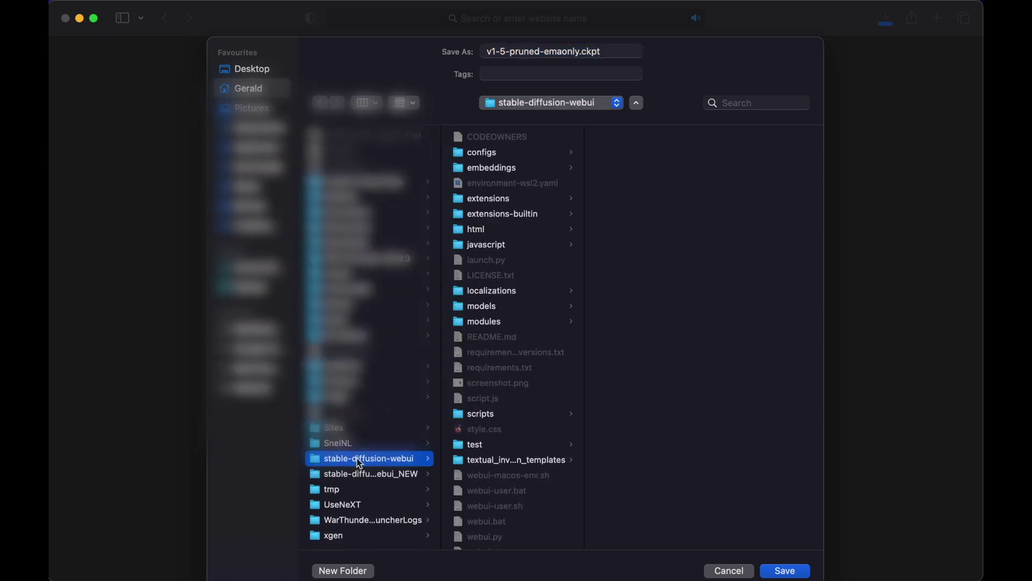
{"action": "left_click", "coordinate": [493, 307]}
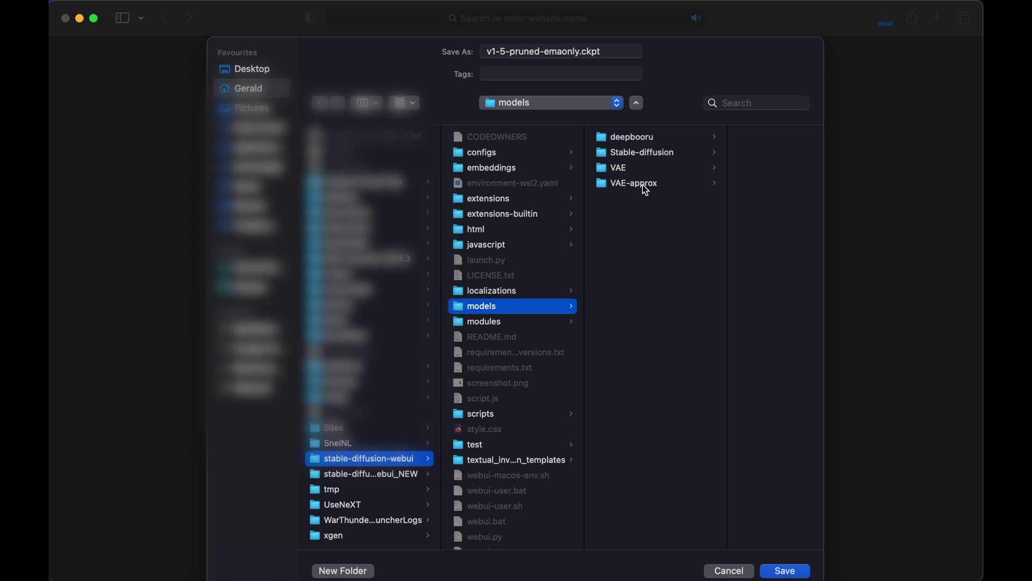
{"action": "left_click", "coordinate": [652, 155]}
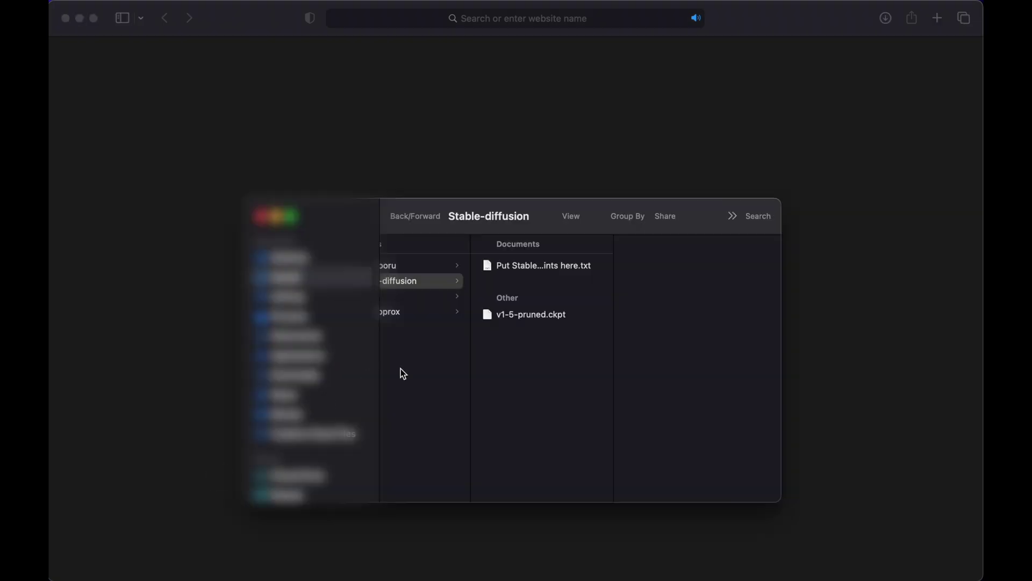
Select v1-5-pruned.ckpt in the Stable-diffusion folder to view its 7.7 GB details
{"action": "left_click", "coordinate": [539, 315]}
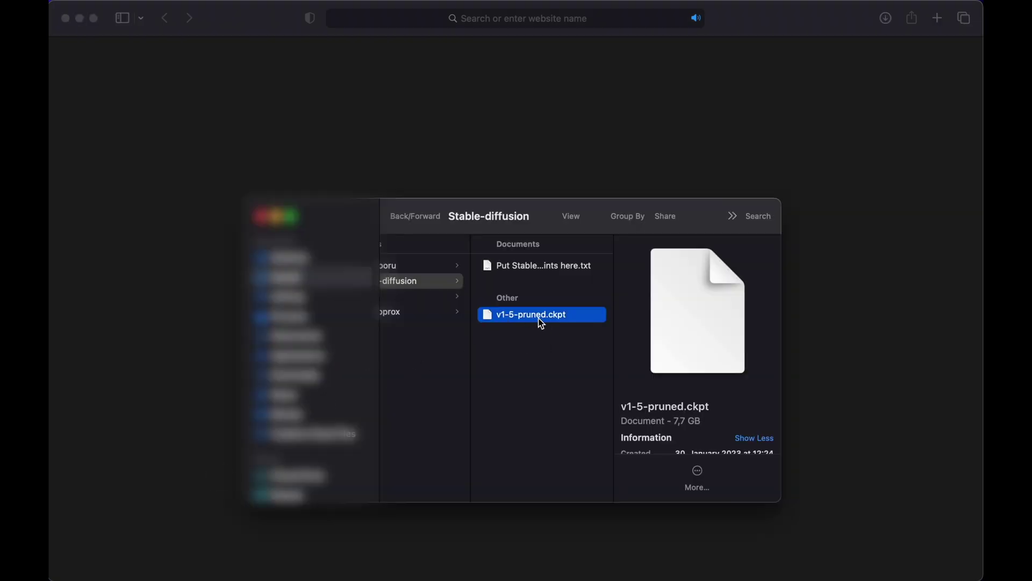
{"action": "scroll", "coordinate": [527, 358], "scroll_direction": "left", "scroll_amount": 4}
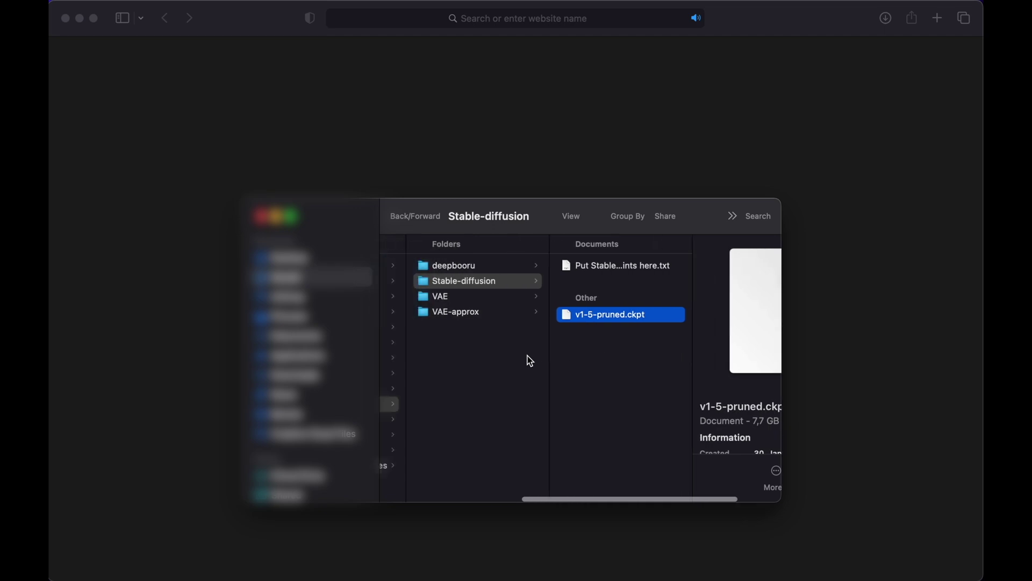
{"action": "scroll", "coordinate": [531, 361], "scroll_direction": "left", "scroll_amount": 2}
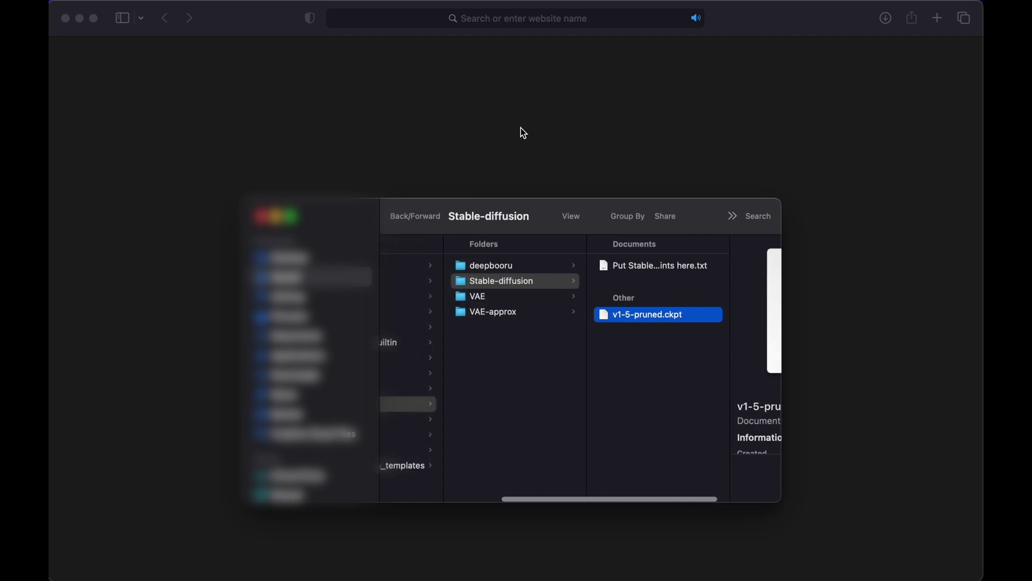
Go to the civitai website from Safari's address bar
{"action": "left_click", "coordinate": [560, 16]}
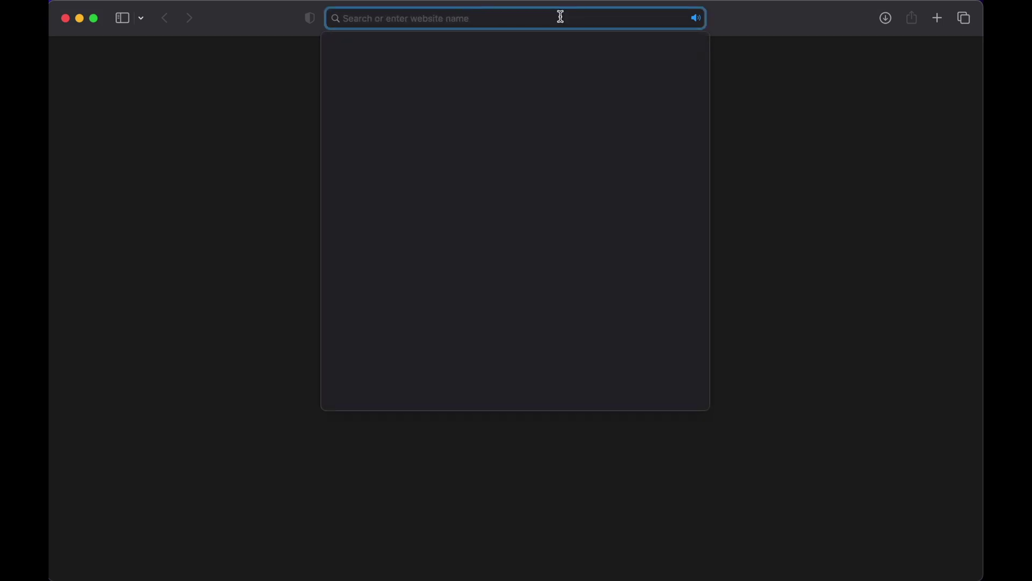
{"action": "type", "text": "civit"}
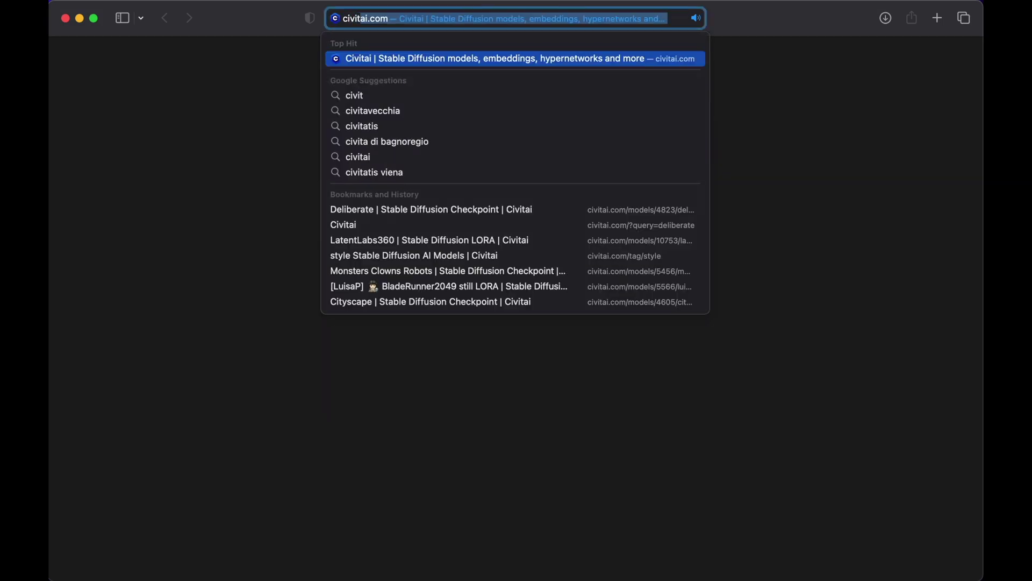
{"action": "type", "text": "ai"}
{"action": "key", "text": "Return"}
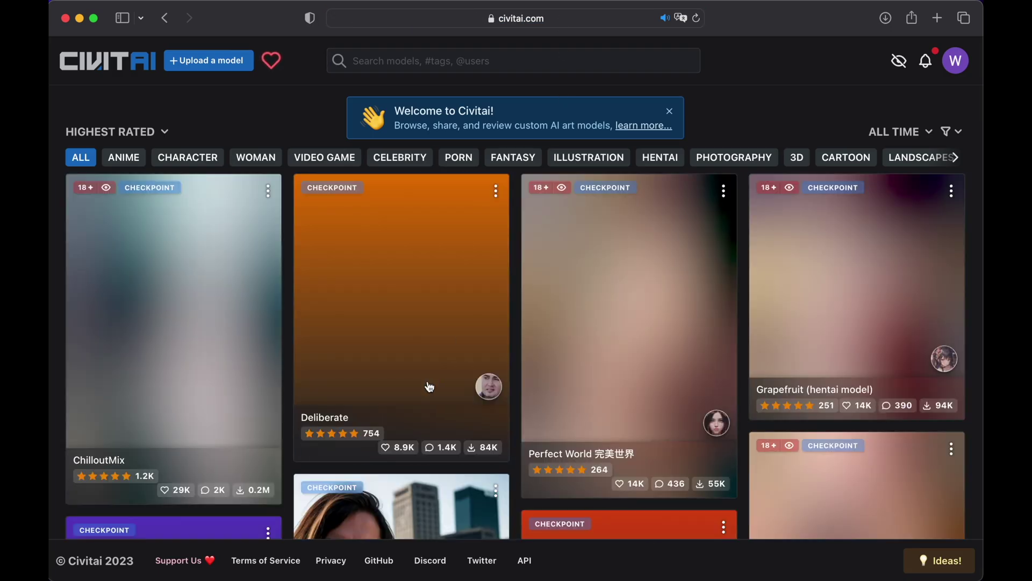
Open the Deliberate model page and review its SafeTensor and PickleTensor download formats
{"action": "scroll", "coordinate": [431, 386], "scroll_direction": "down", "scroll_amount": 1}
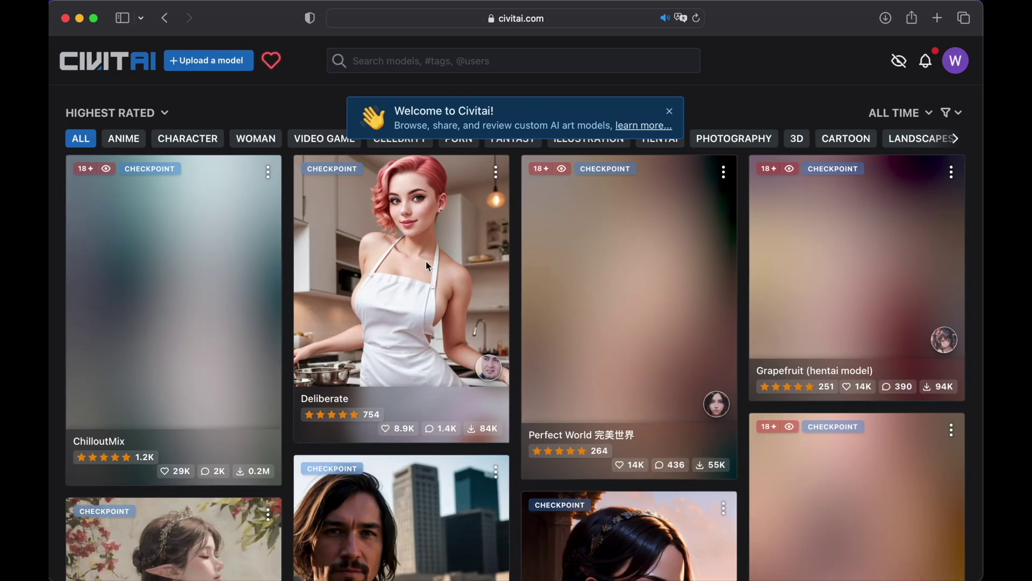
{"action": "left_click", "coordinate": [400, 271]}
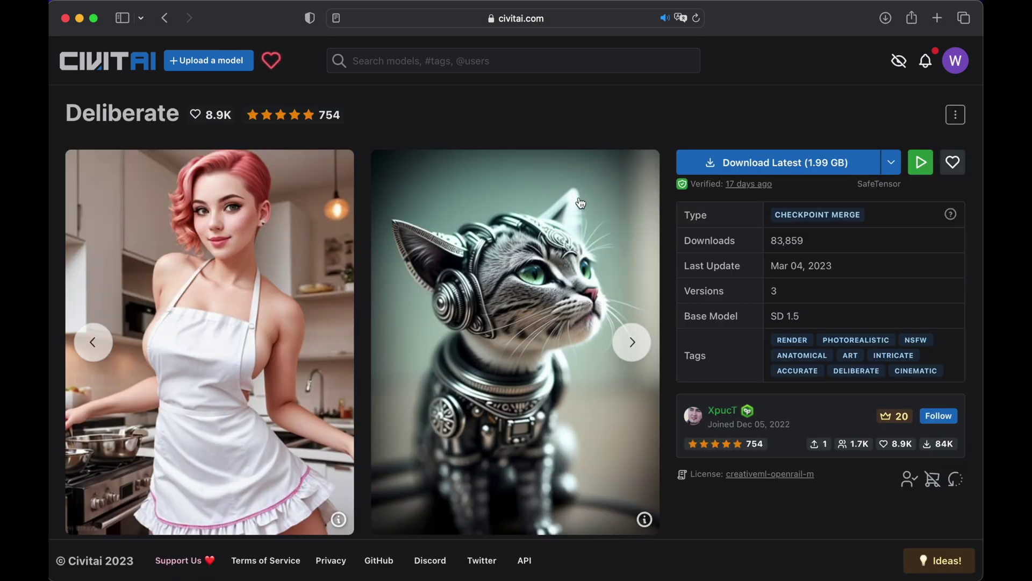
{"action": "left_click", "coordinate": [893, 170]}
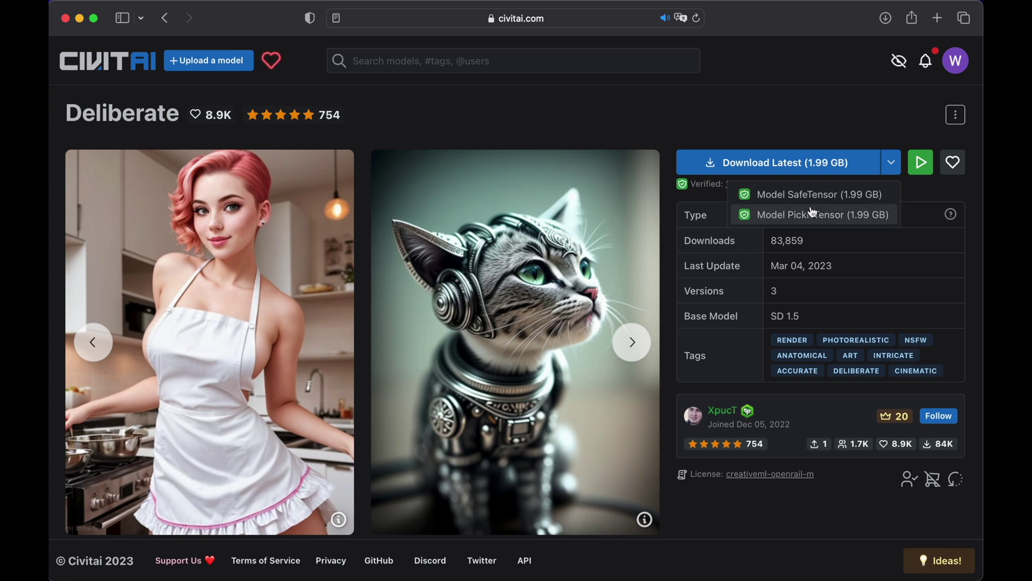
{"action": "left_click", "coordinate": [813, 119]}
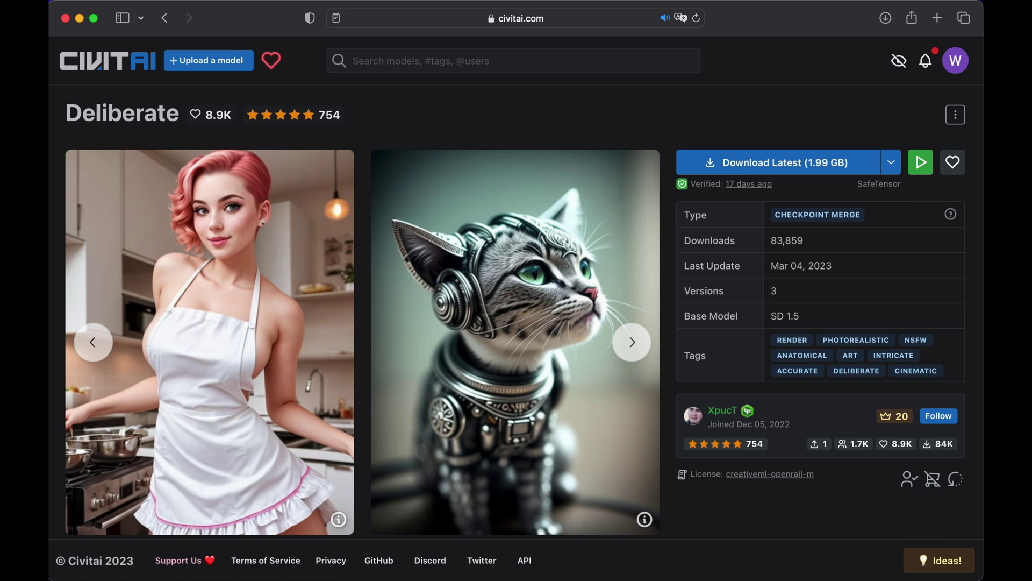
In Terminal, cd into stable-diffusion-webui and list its contents with ls
{"action": "key", "text": "super+Tab"}
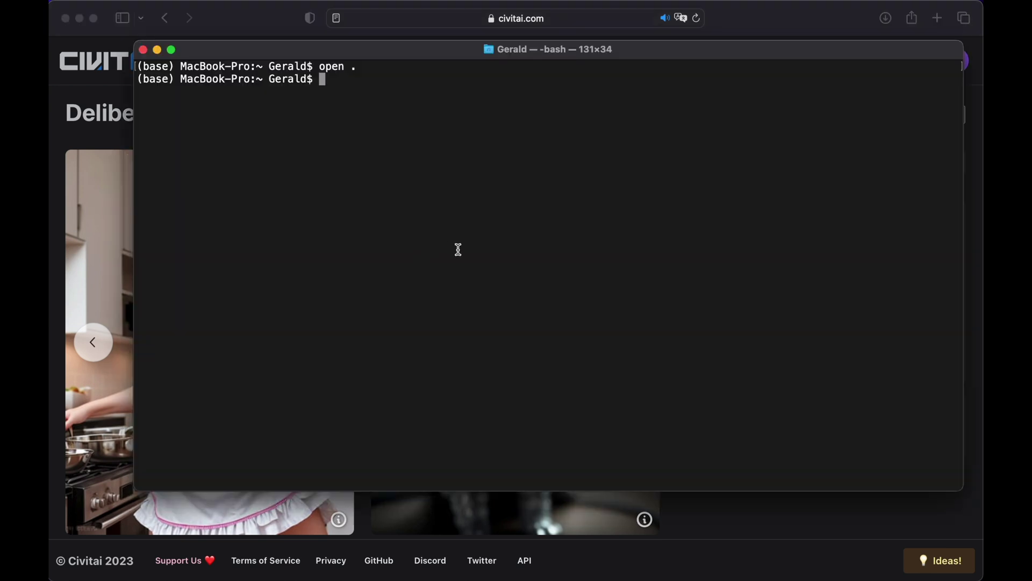
{"action": "type", "text": "cd stable-diffusion-"}
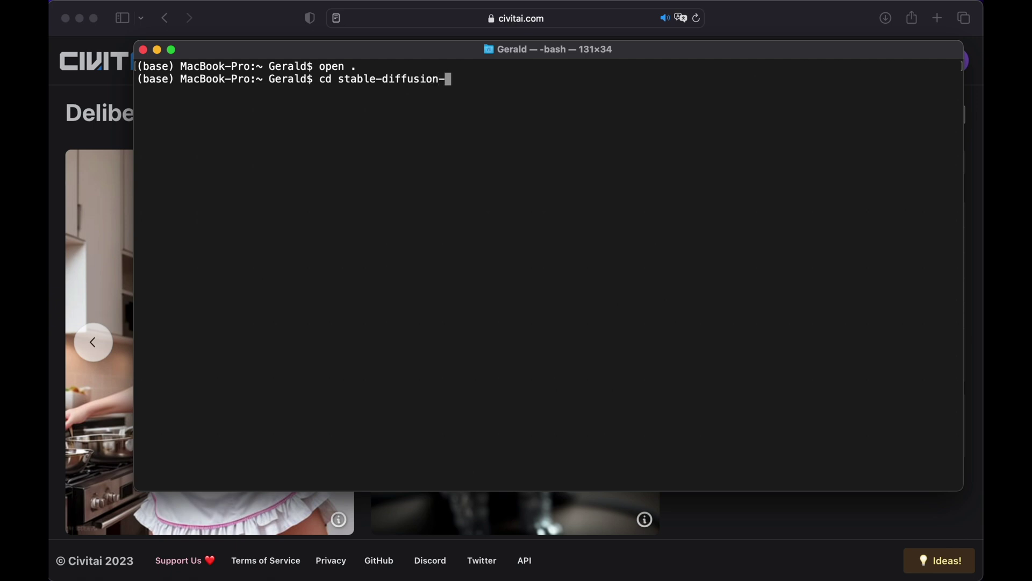
{"action": "type", "text": "webui"}
{"action": "key", "text": "Return"}
{"action": "type", "text": "ls"}
{"action": "key", "text": "Return"}
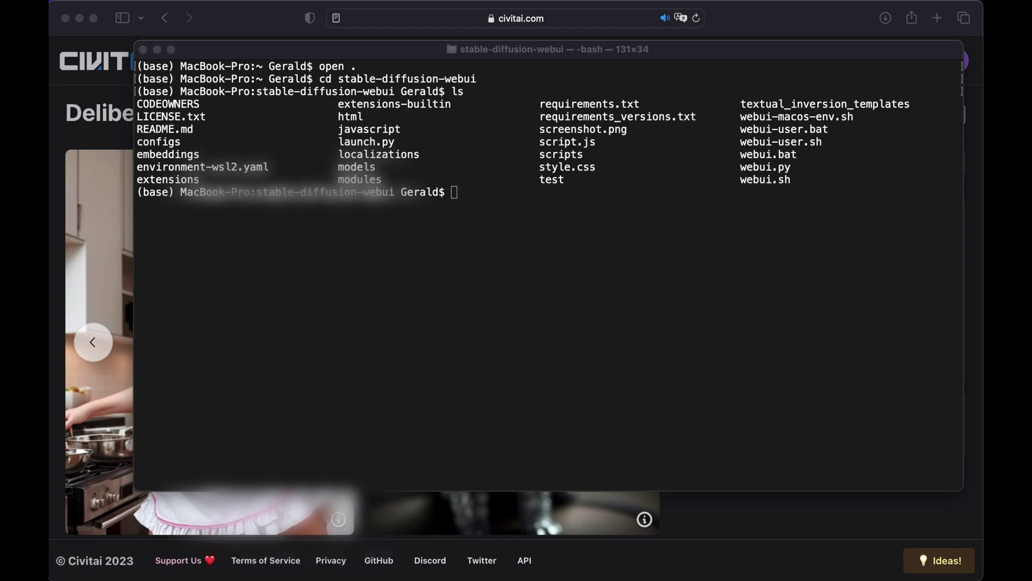
Select webui-user.sh in stable-diffusion-webui and open it with a text editor via Open With
{"action": "left_click", "coordinate": [176, 530]}
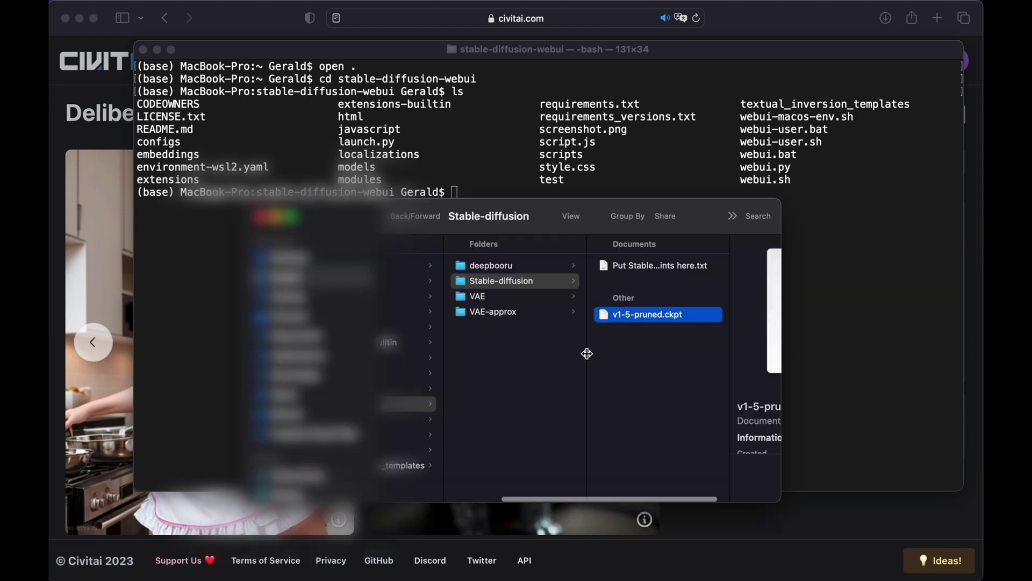
{"action": "scroll", "coordinate": [587, 355], "scroll_direction": "left", "scroll_amount": 3}
{"action": "scroll", "coordinate": [587, 353], "scroll_direction": "left", "scroll_amount": 2}
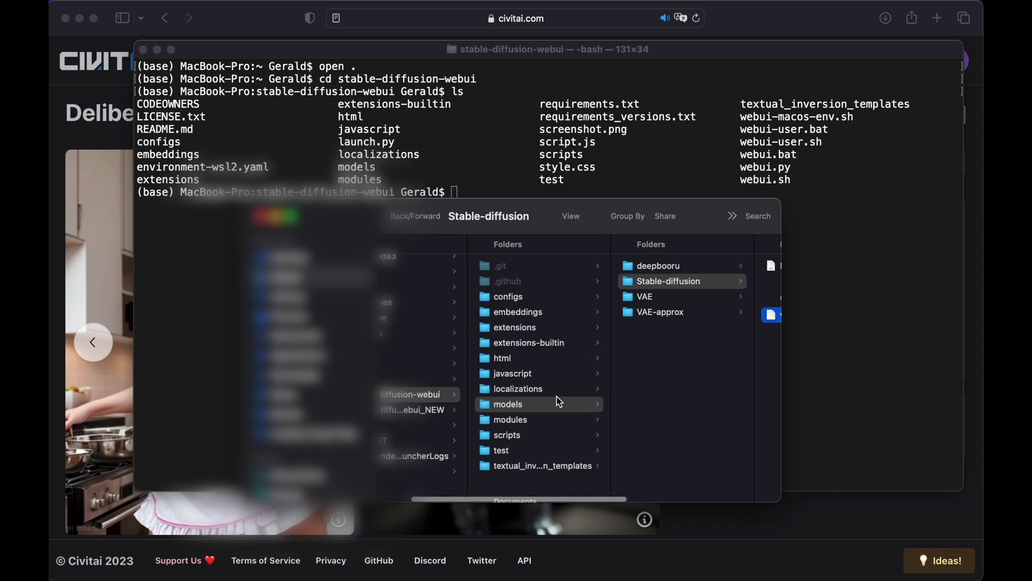
{"action": "scroll", "coordinate": [556, 395], "scroll_direction": "down", "scroll_amount": 3}
{"action": "scroll", "coordinate": [559, 401], "scroll_direction": "down", "scroll_amount": 8}
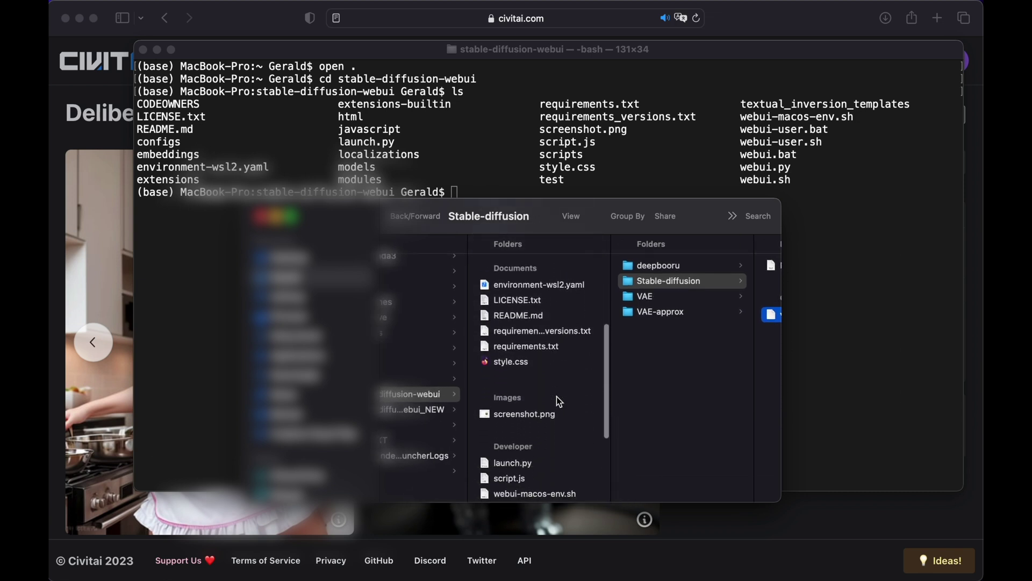
{"action": "scroll", "coordinate": [558, 398], "scroll_direction": "down", "scroll_amount": 2}
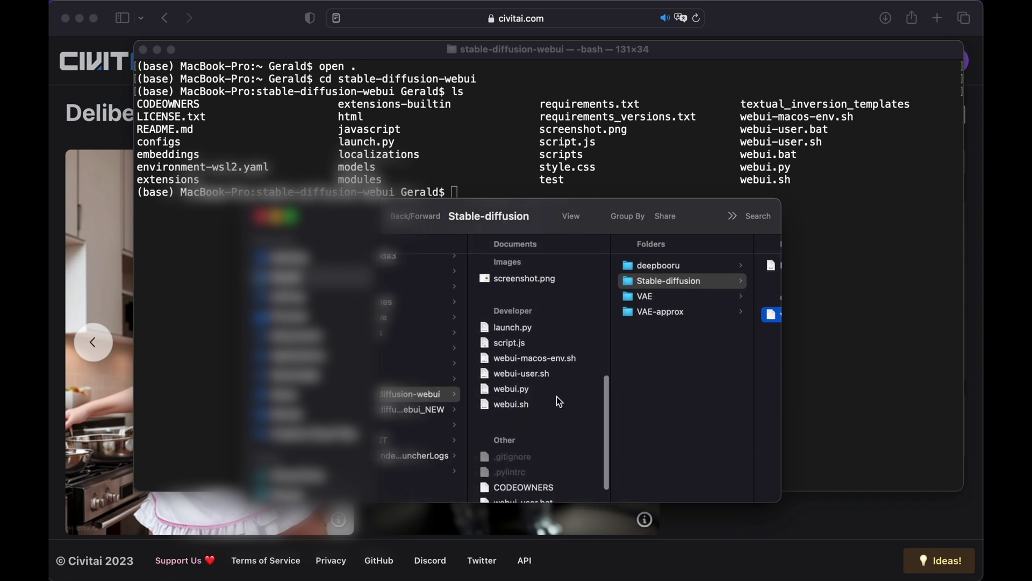
{"action": "left_click", "coordinate": [520, 378]}
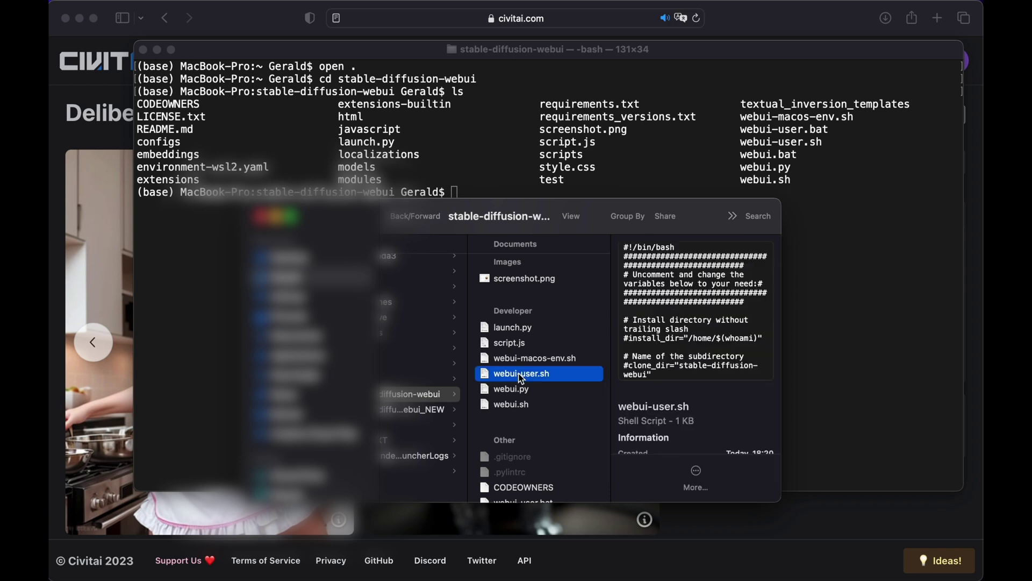
{"action": "right_click", "coordinate": [520, 378]}
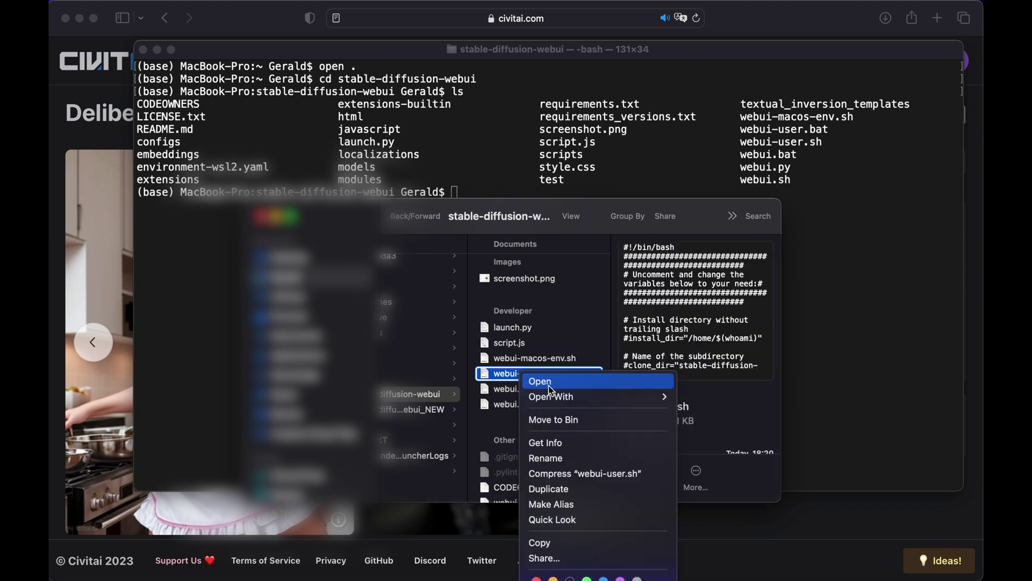
{"action": "mouse_move", "coordinate": [557, 400]}
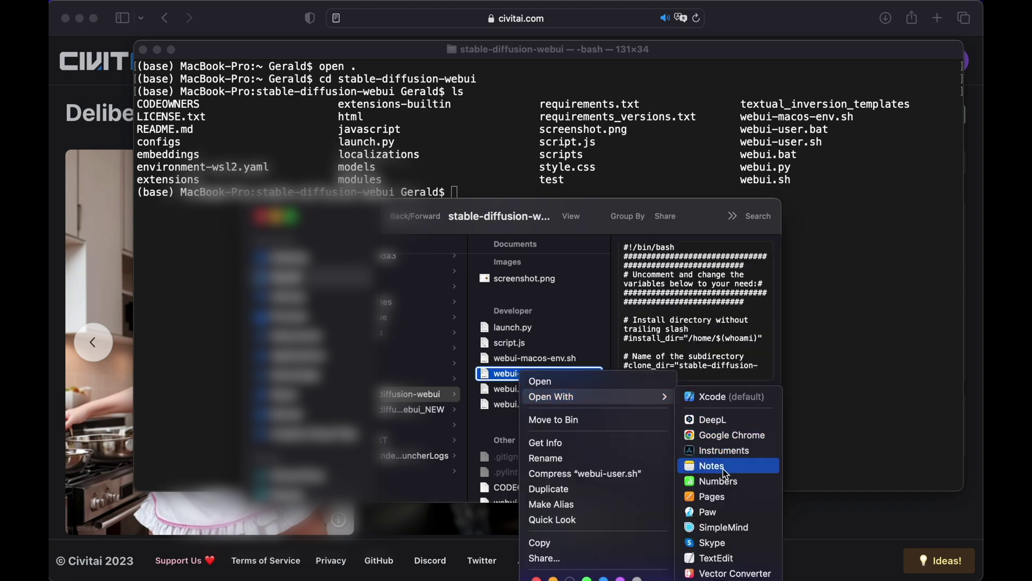
Uncomment COMMANDLINE_ARGS in webui-user.sh with '--skip-torch-cuda-test --upcast-sampling --opt-split-attention', then save and close
{"action": "left_click", "coordinate": [725, 558]}
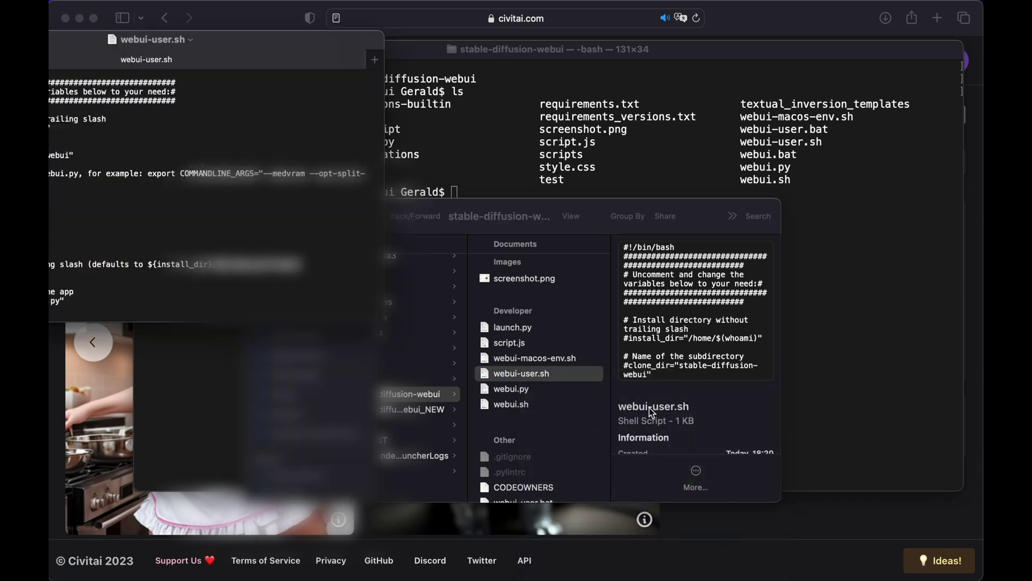
{"action": "left_click_drag", "start_coordinate": [241, 50], "coordinate": [552, 68]}
{"action": "scroll", "coordinate": [422, 194], "scroll_direction": "down", "scroll_amount": 1}
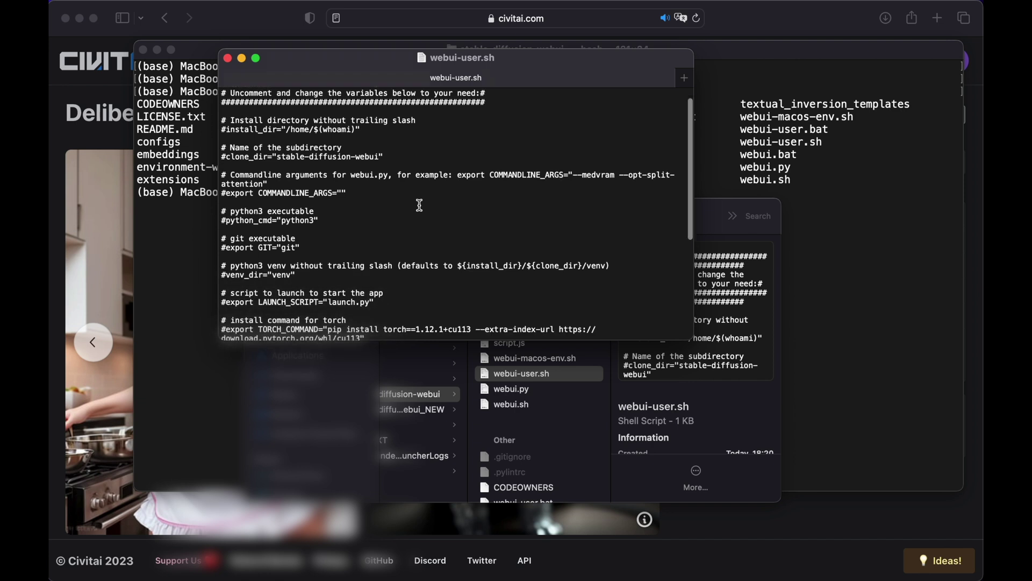
{"action": "left_click", "coordinate": [224, 192]}
{"action": "key", "text": "BackSpace"}
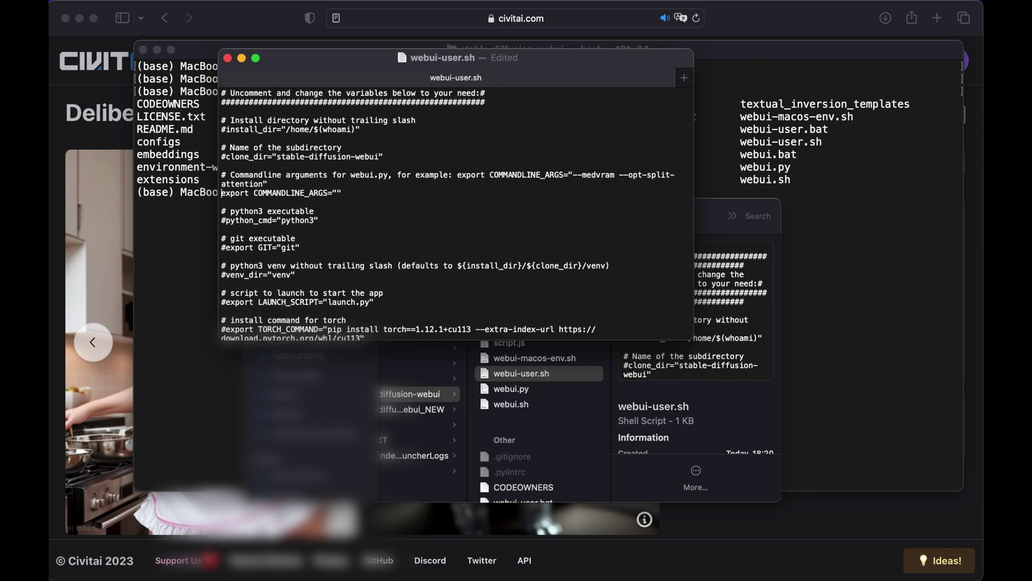
{"action": "left_click", "coordinate": [338, 192]}
{"action": "key", "text": "super+v"}
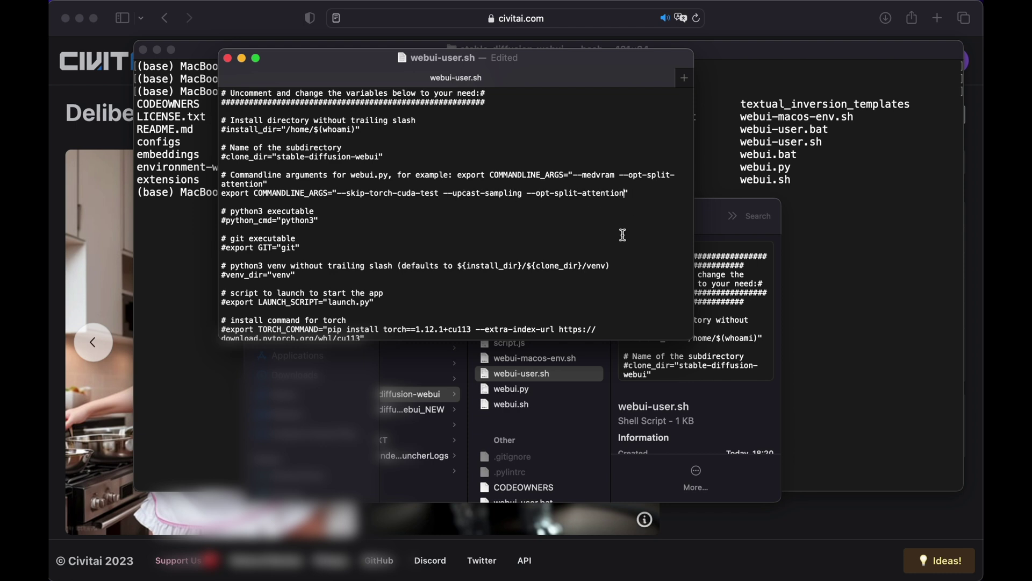
{"action": "key", "text": "super+s"}
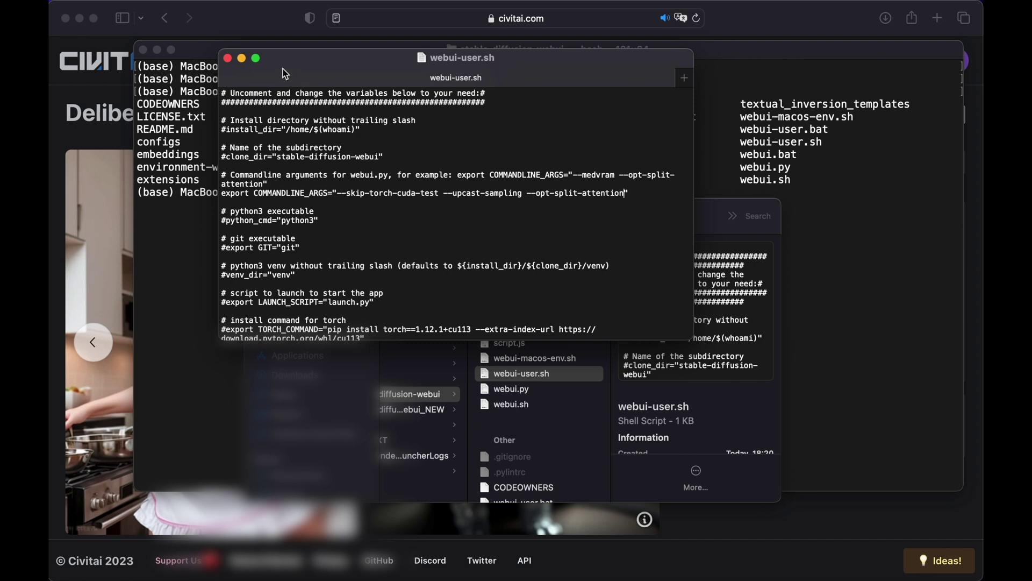
{"action": "left_click", "coordinate": [227, 58]}
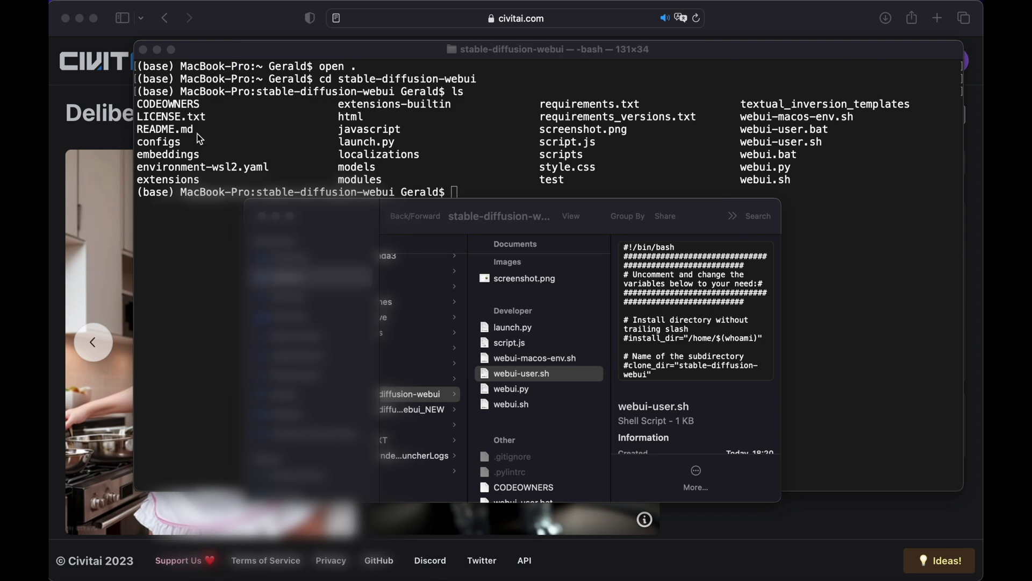
Run ./webui.sh in Terminal so it installs dependencies and serves the UI at 127.0.0.1:7860
{"action": "left_click", "coordinate": [195, 235]}
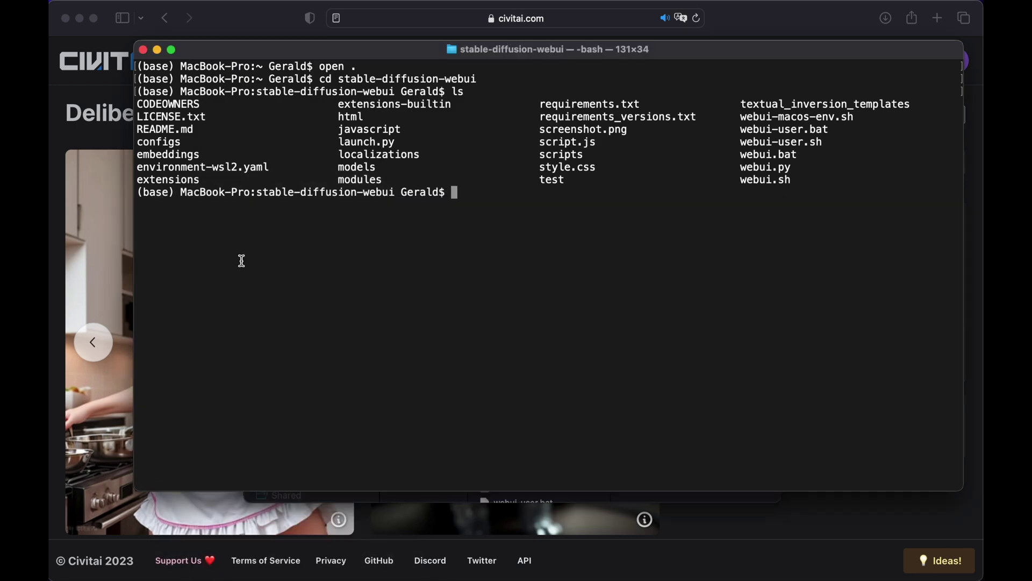
{"action": "type", "text": "./"}
{"action": "type", "text": "webui.sh"}
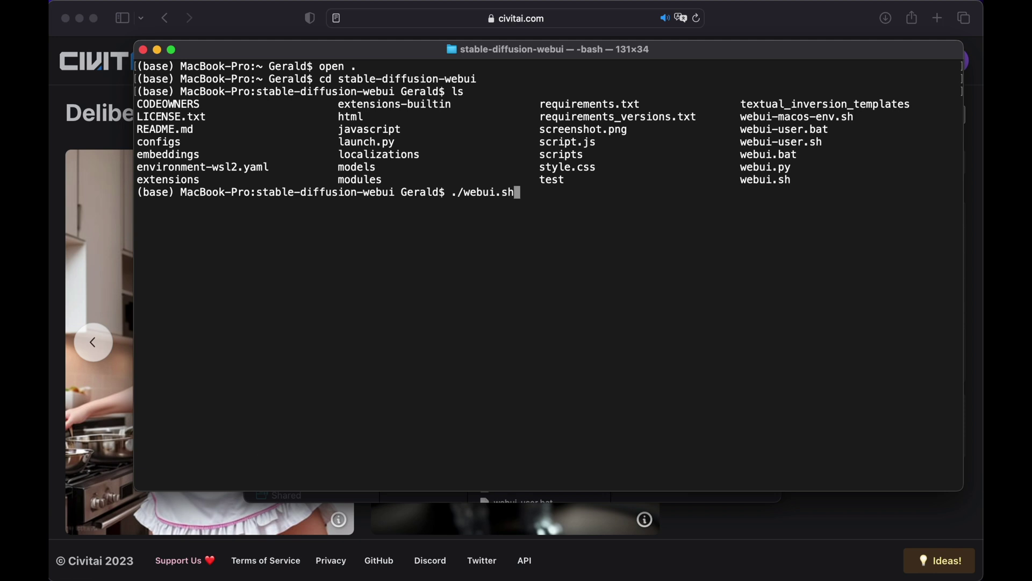
{"action": "key", "text": "Return"}
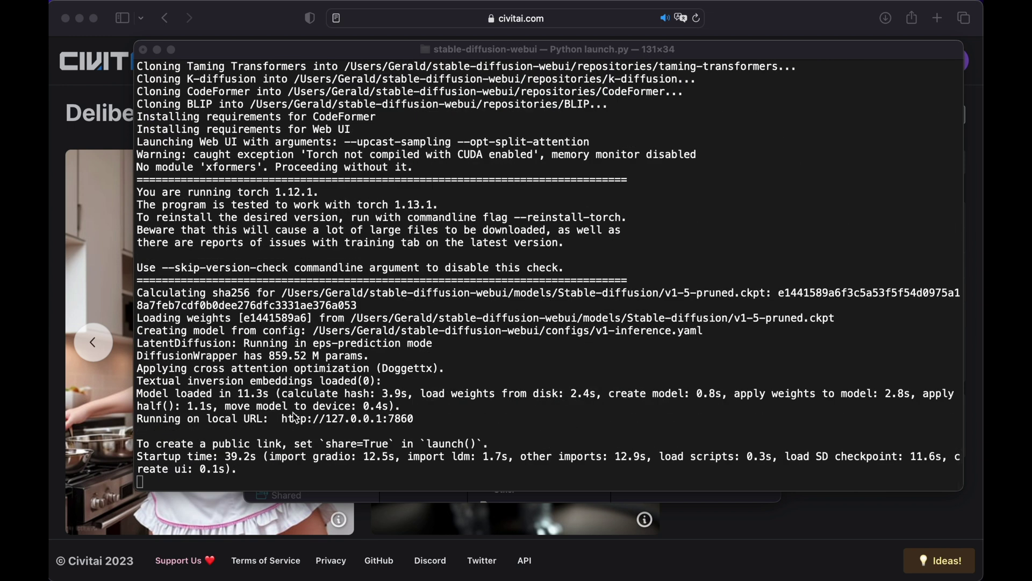
{"action": "left_click", "coordinate": [282, 422]}
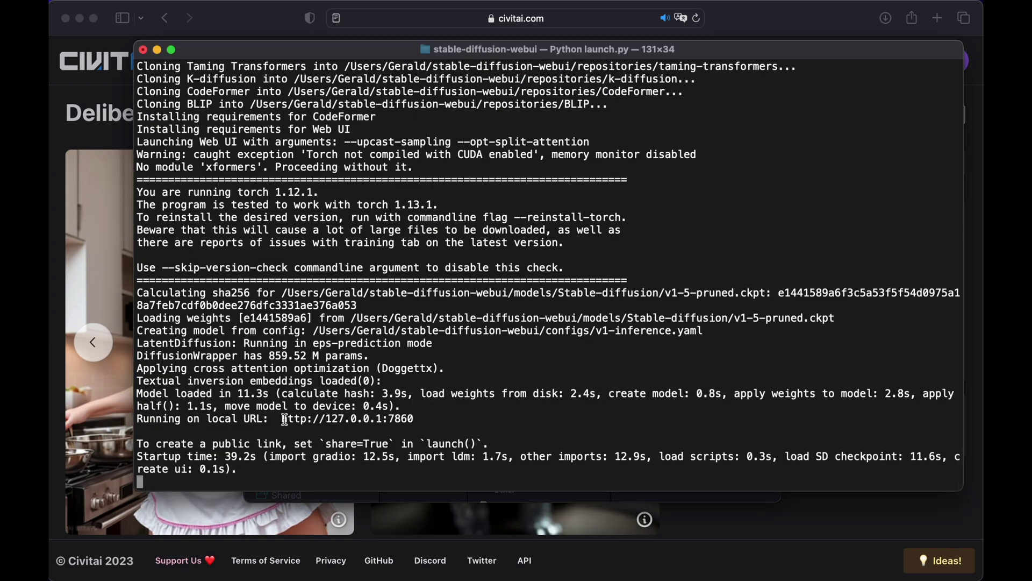
{"action": "left_click_drag", "start_coordinate": [281, 419], "coordinate": [419, 418]}
{"action": "key", "text": "super+c"}
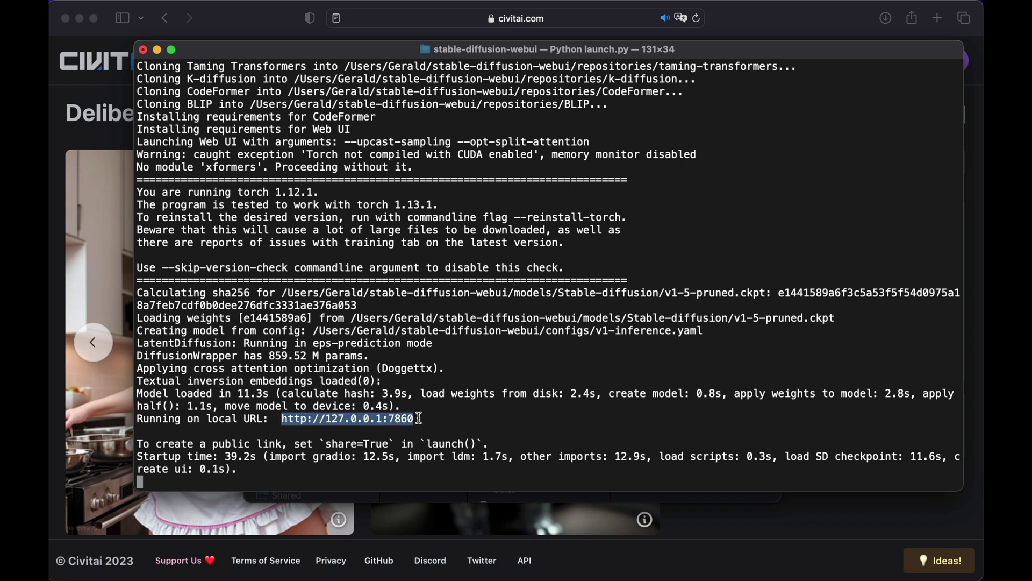
{"action": "left_click", "coordinate": [118, 290]}
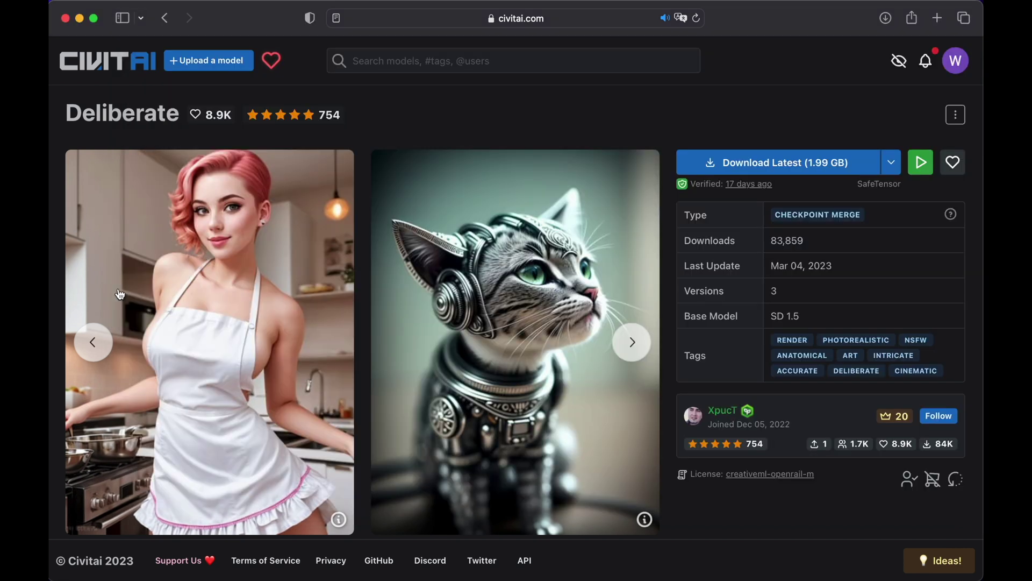
{"action": "left_click", "coordinate": [547, 24]}
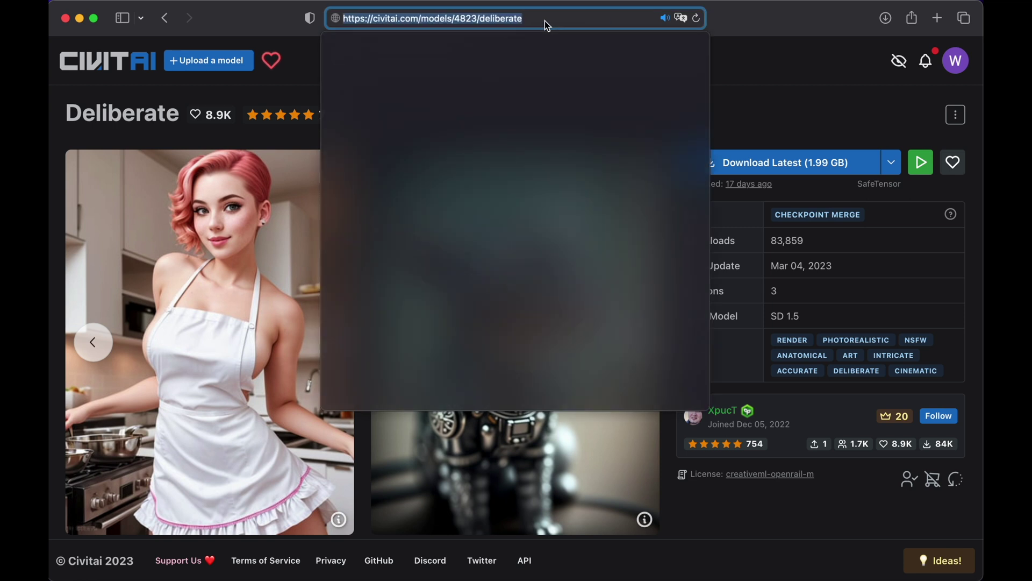
{"action": "key", "text": "super+v"}
{"action": "key", "text": "Return"}
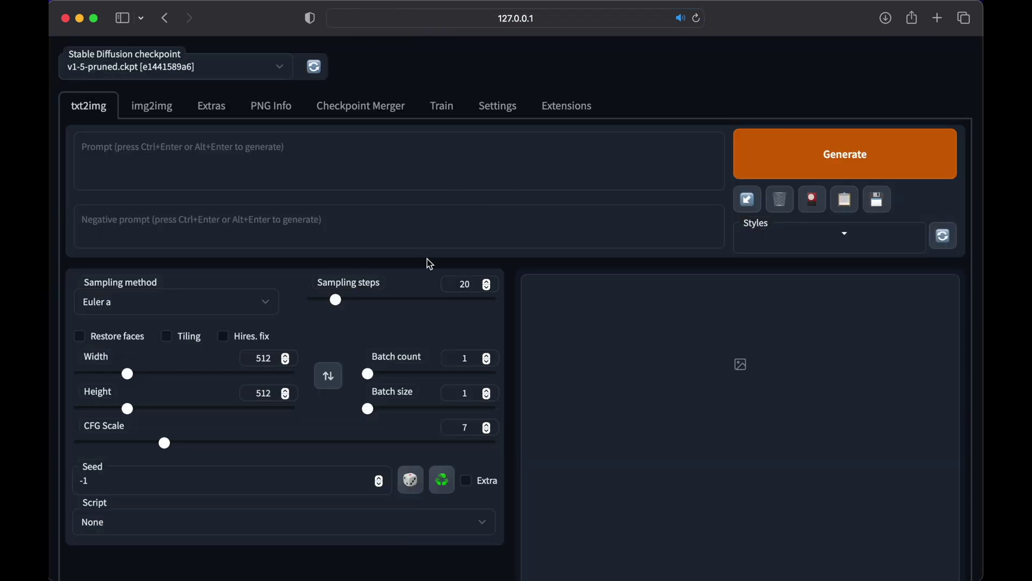
{"action": "scroll", "coordinate": [421, 339], "scroll_direction": "down", "scroll_amount": 1}
{"action": "scroll", "coordinate": [414, 355], "scroll_direction": "up", "scroll_amount": 1}
Generate an image from the prompt 'an astronaut on mars, riding on a horse', checking progress in Terminal
{"action": "type", "text": "an astron"}
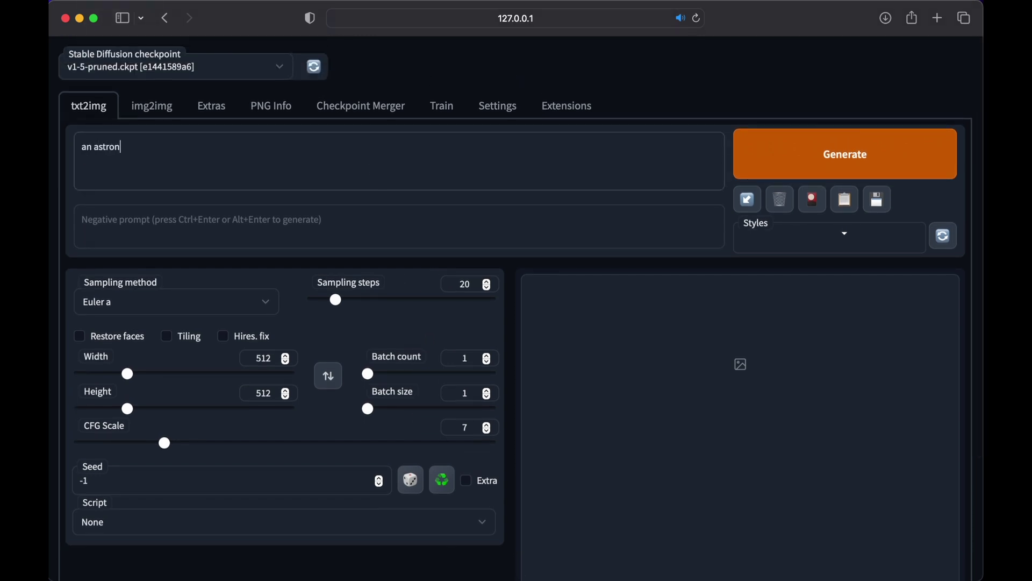
{"action": "type", "text": "aut on mars, riding on a horse"}
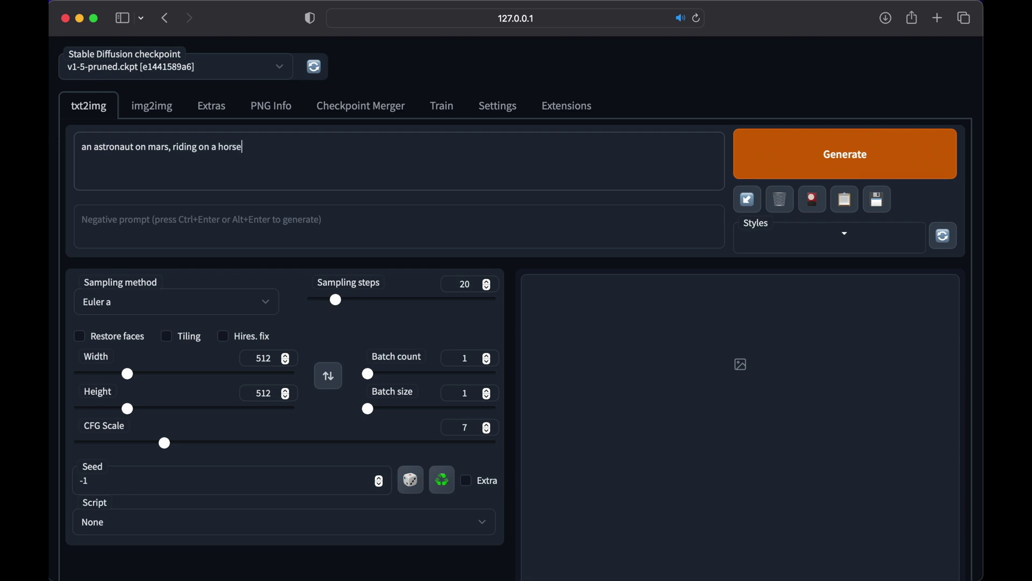
{"action": "key", "text": "Return"}
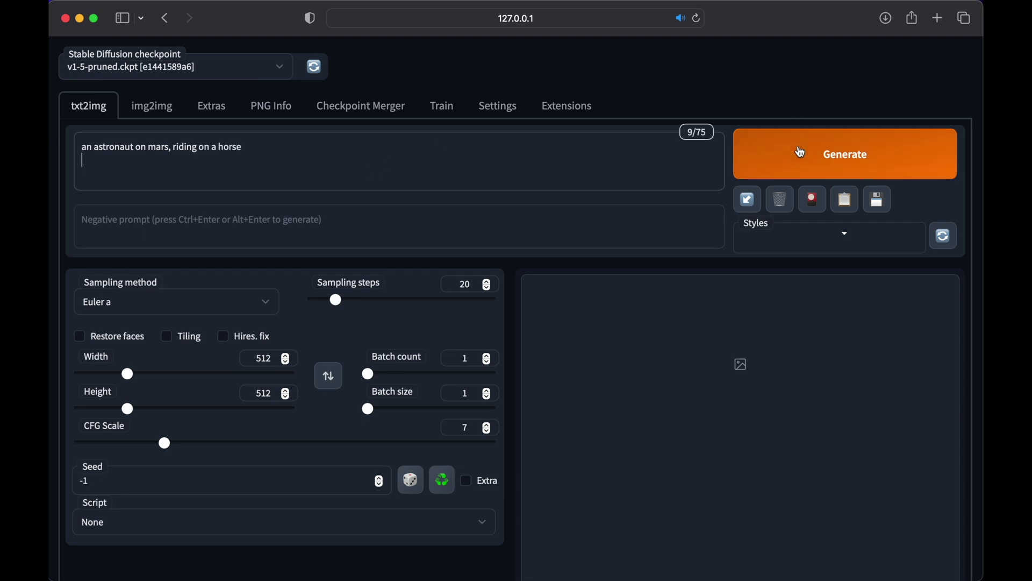
{"action": "left_click", "coordinate": [802, 163]}
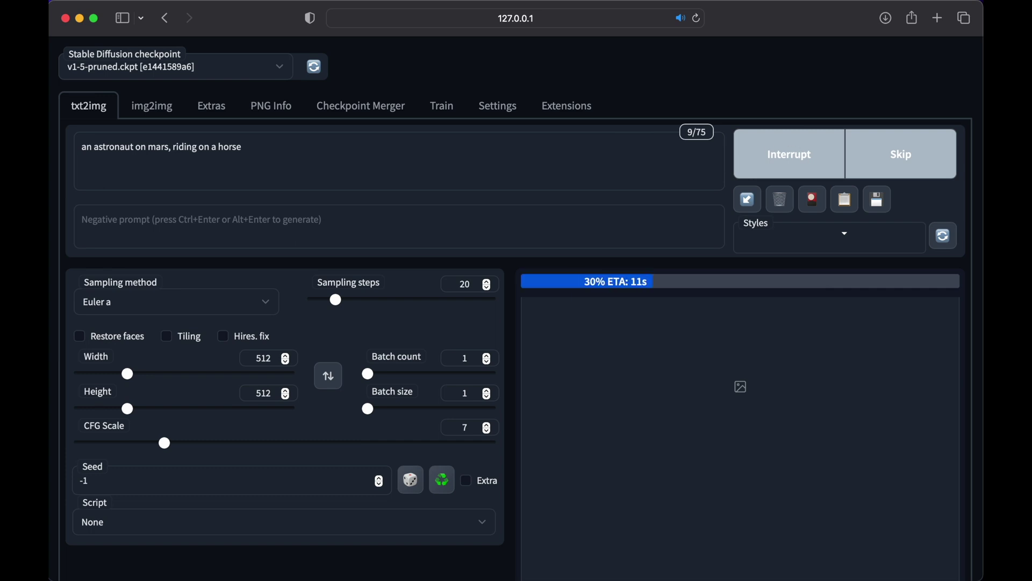
{"action": "key", "text": "super+Tab"}
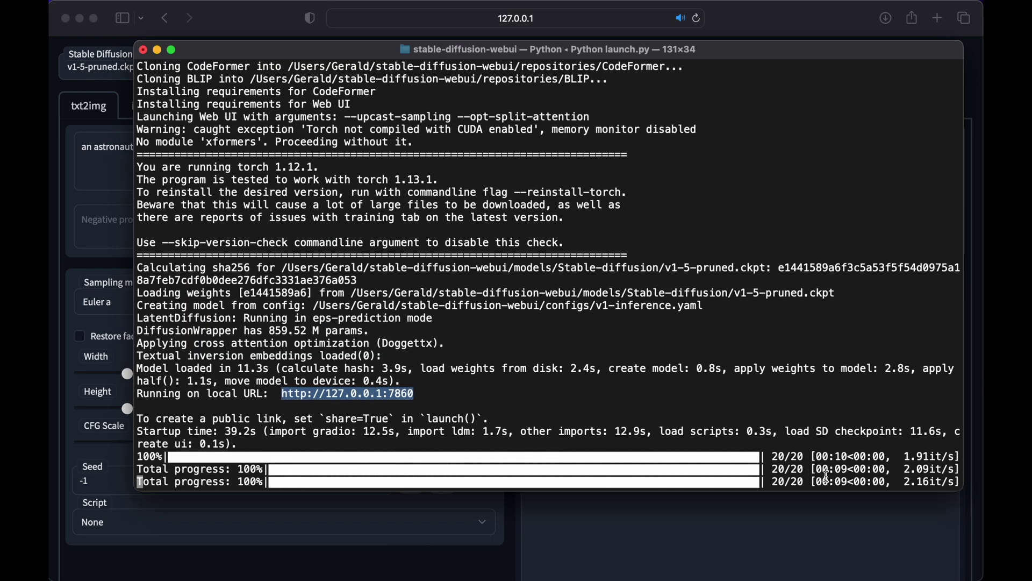
{"action": "key", "text": "super+Tab"}
{"action": "left_click", "coordinate": [609, 337]}
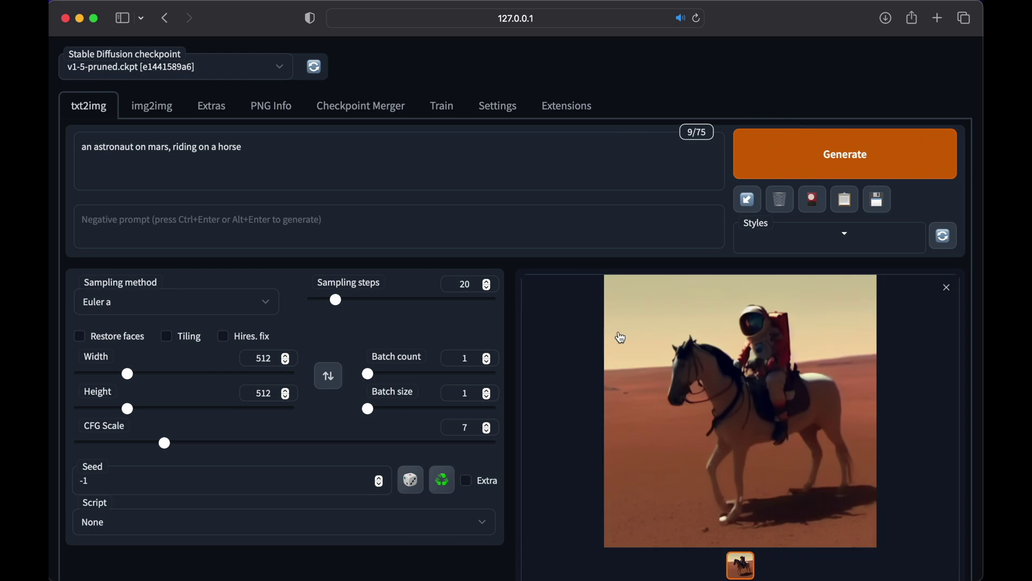
{"action": "left_click", "coordinate": [733, 386]}
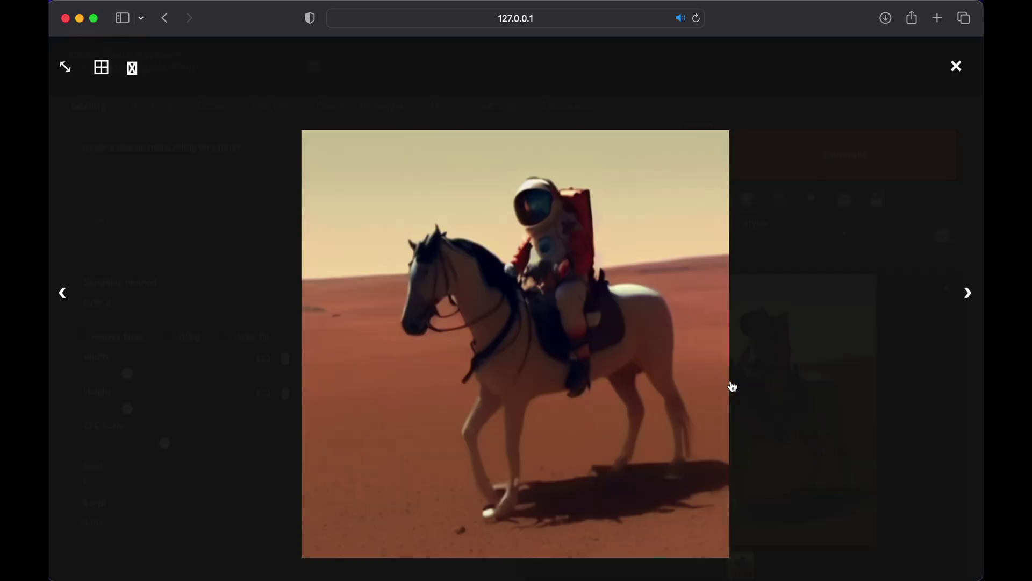
{"action": "left_click", "coordinate": [956, 67]}
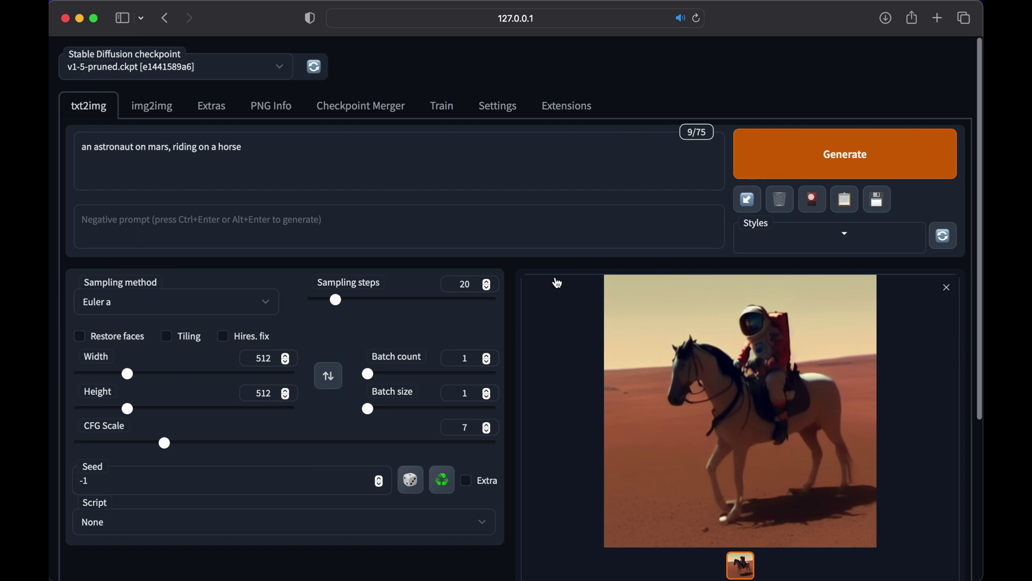
{"action": "scroll", "coordinate": [557, 283], "scroll_direction": "down", "scroll_amount": 2}
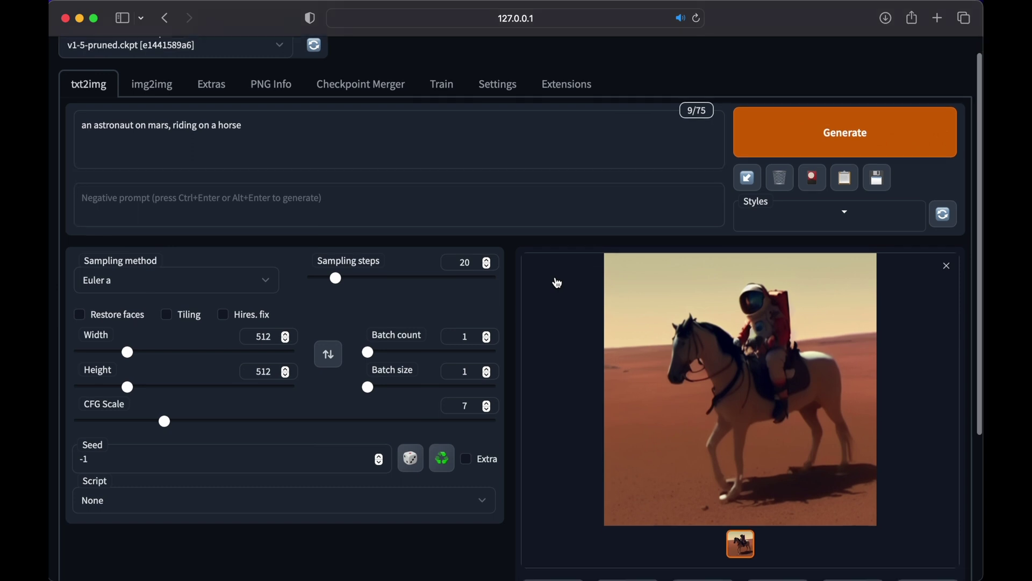
{"action": "scroll", "coordinate": [557, 284], "scroll_direction": "up", "scroll_amount": 2}
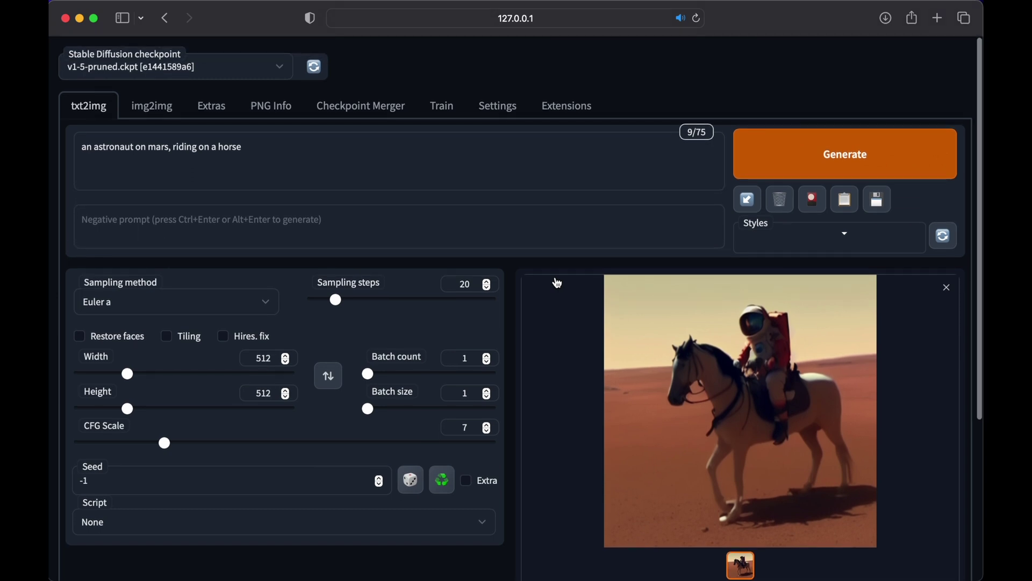